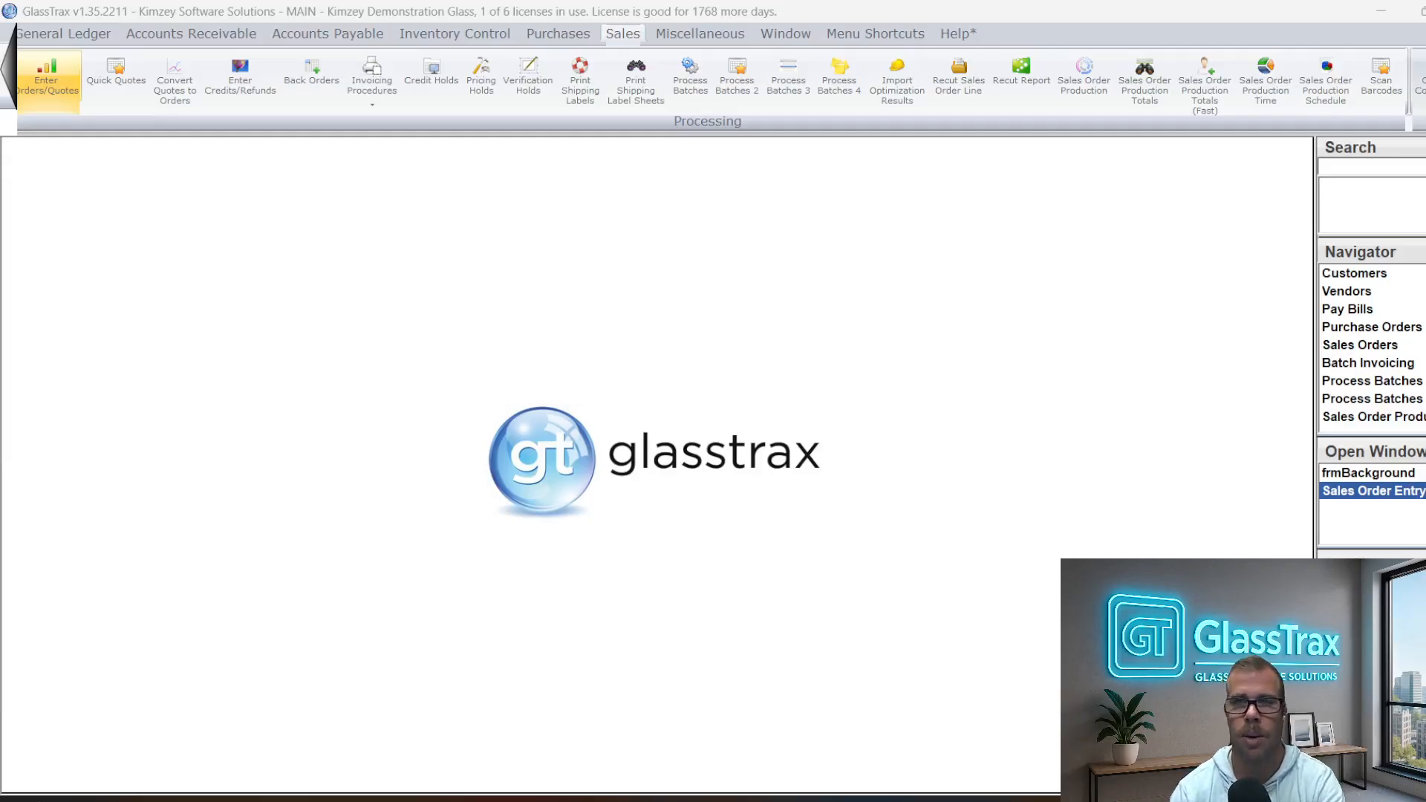
Start a new purchase order with the default order date and enter GLASSMAN as the vendor ID
left_click(558, 34)
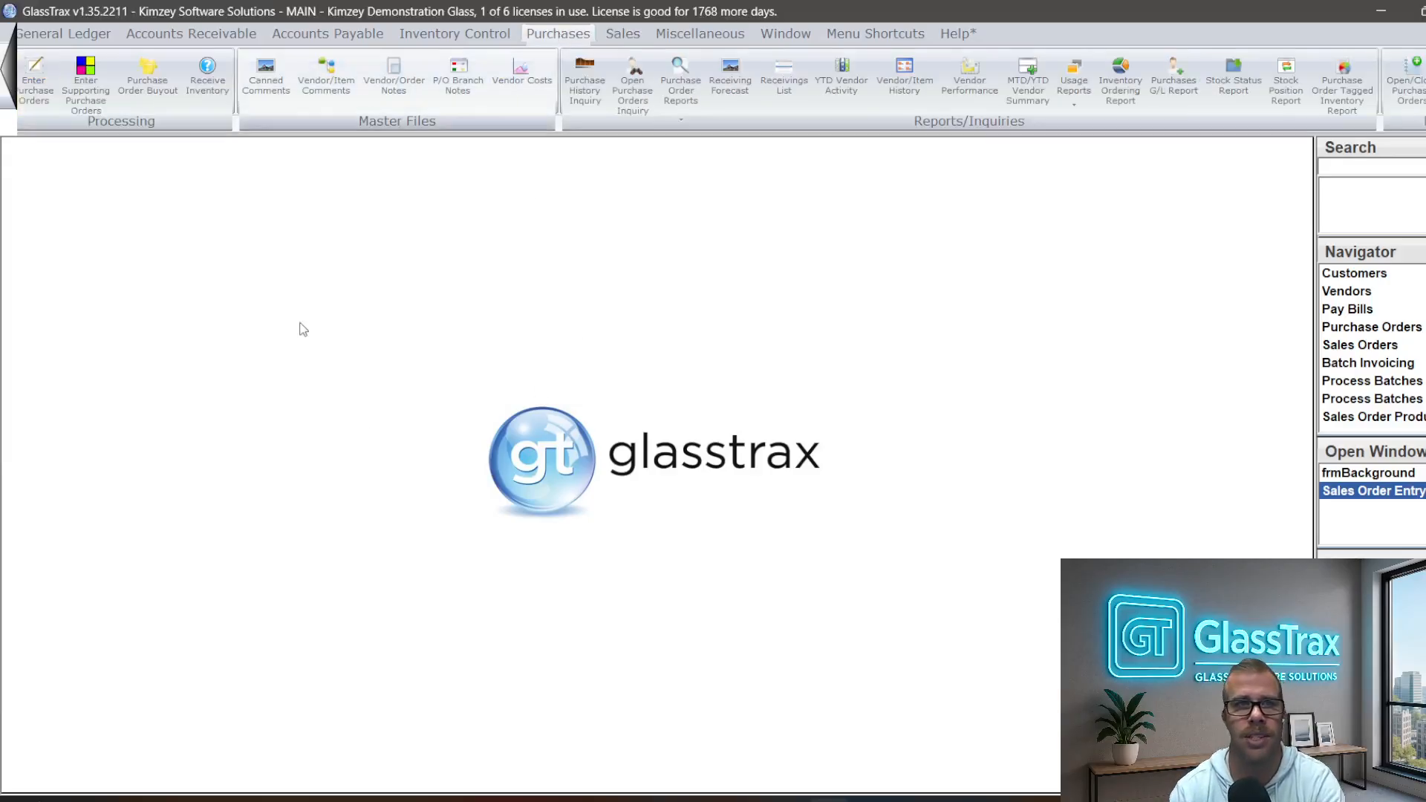
left_click(34, 83)
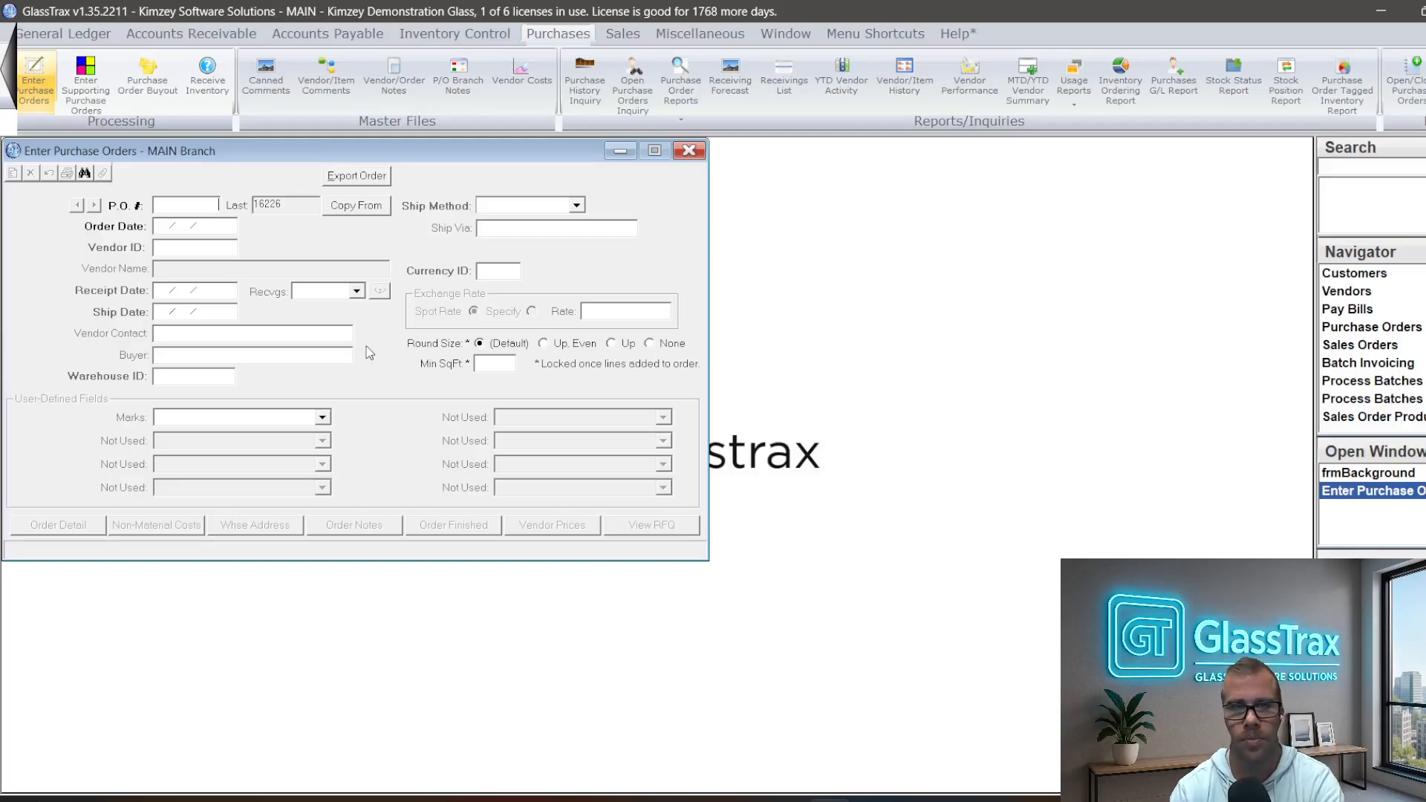
key("Tab")
key("Tab")
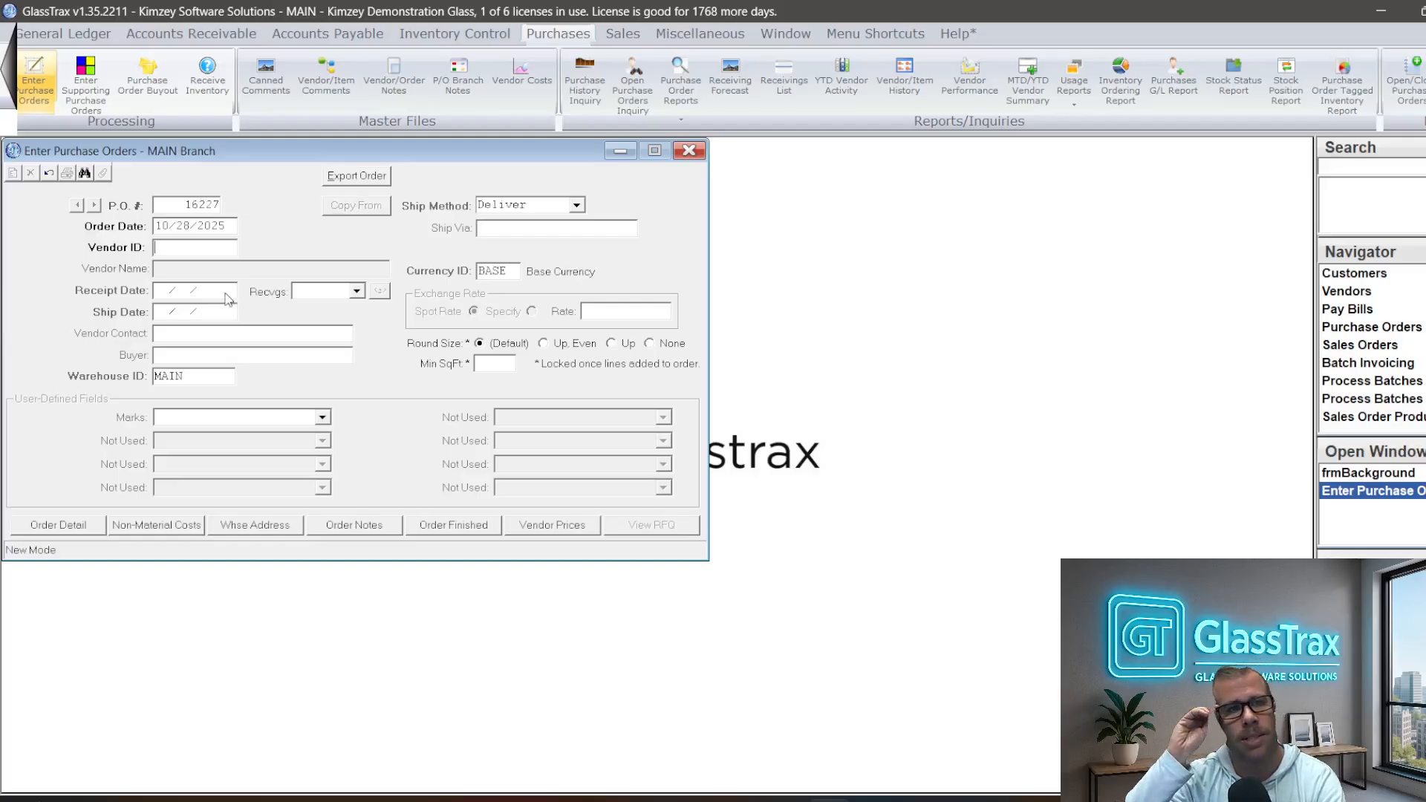
type("GLASSMAN")
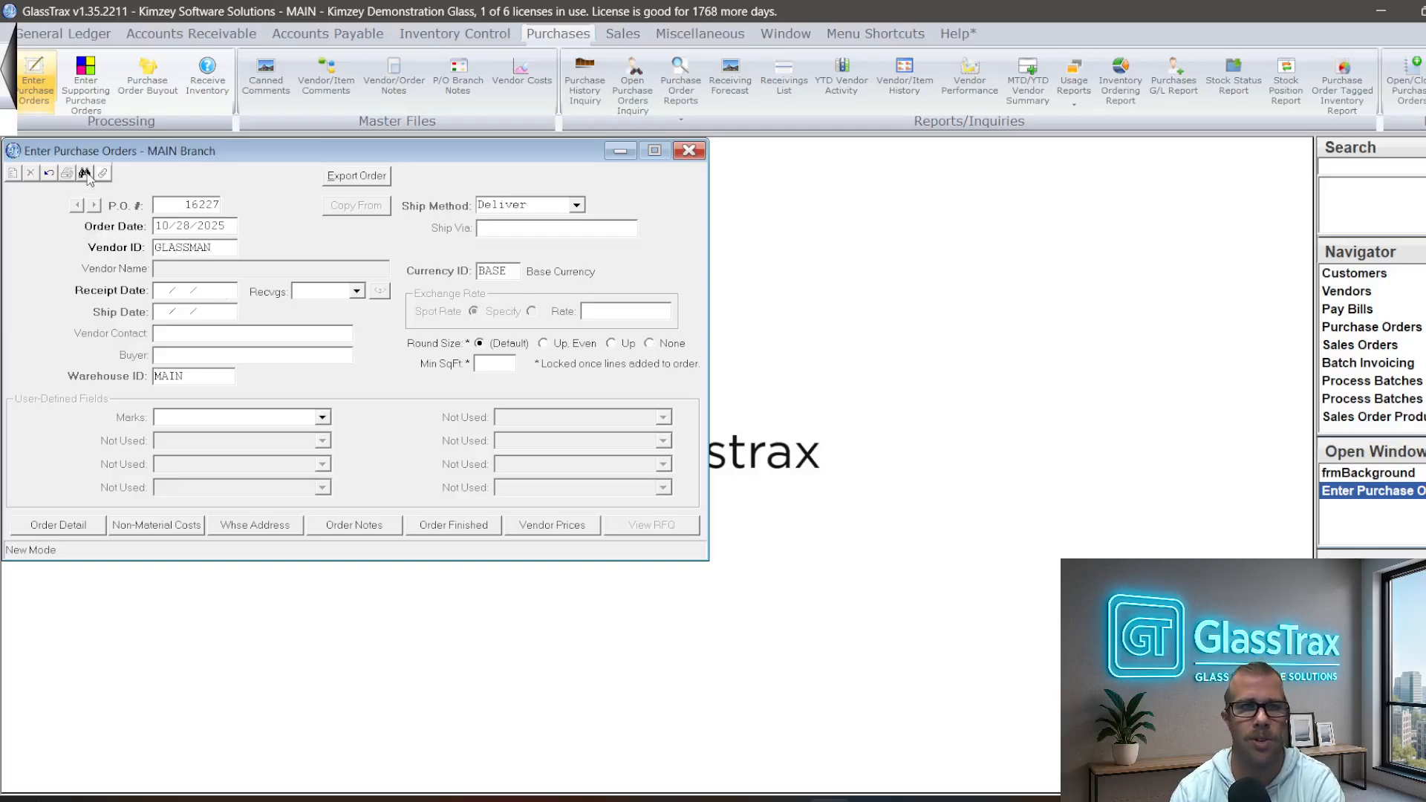
key("Tab")
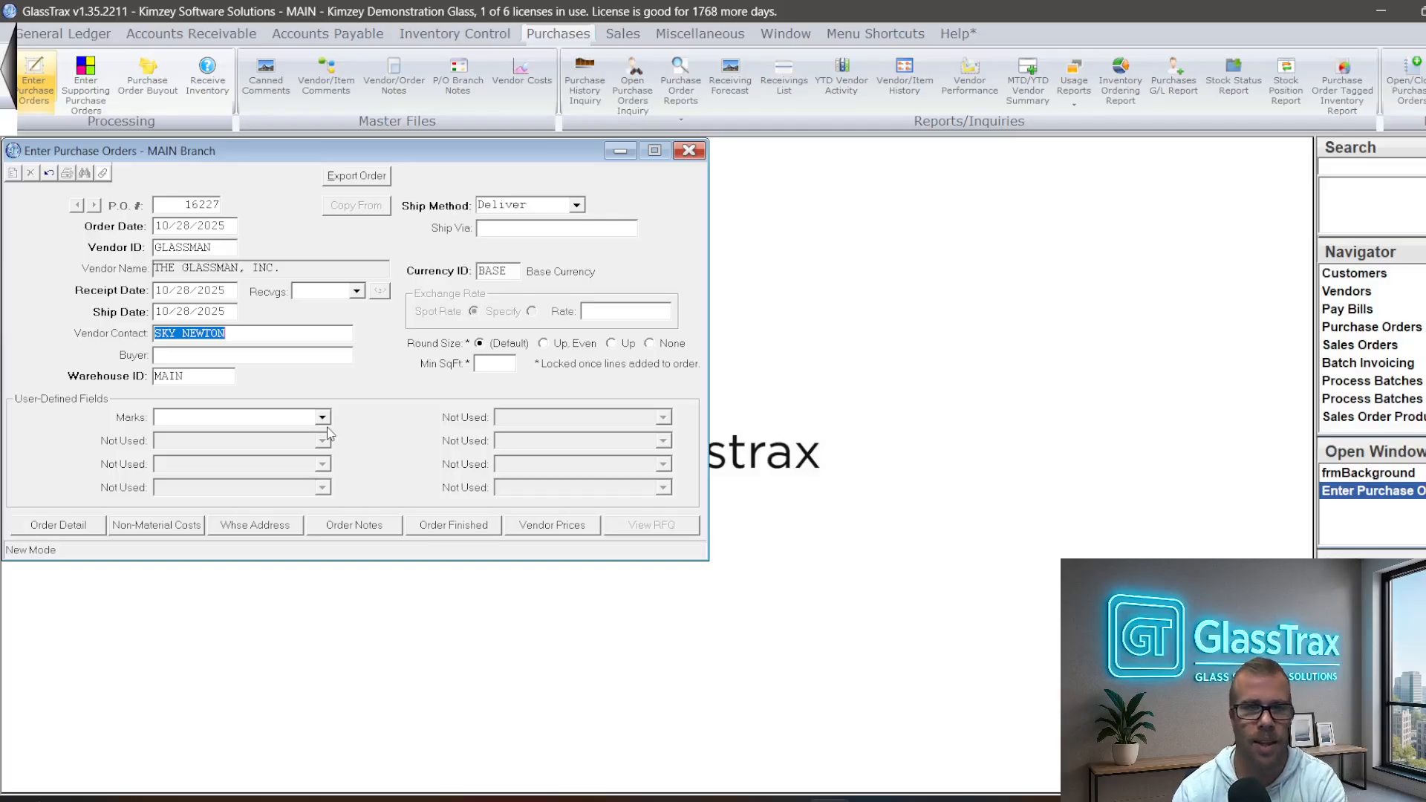
Choose Deliver as the purchase order's ship method
left_click(545, 205)
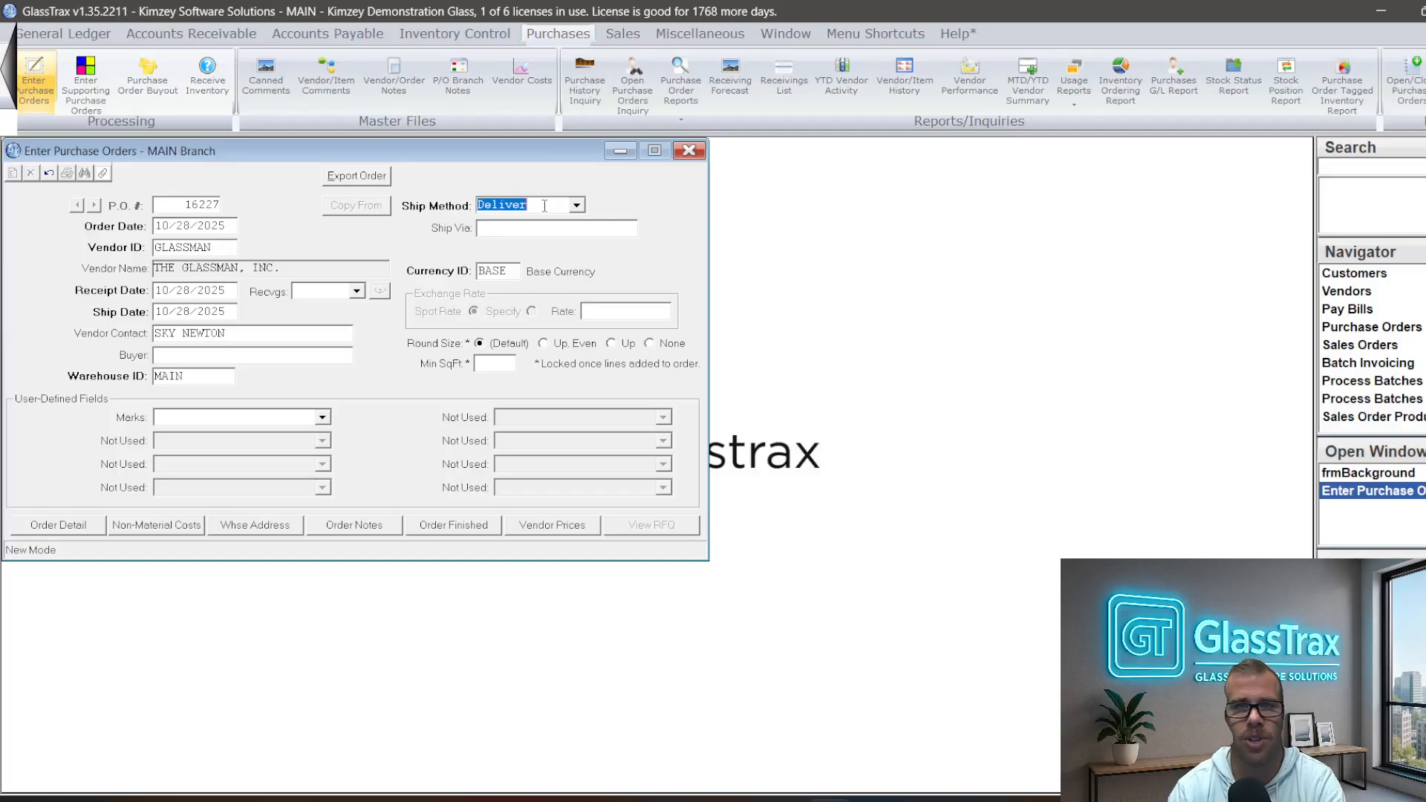
left_click(576, 206)
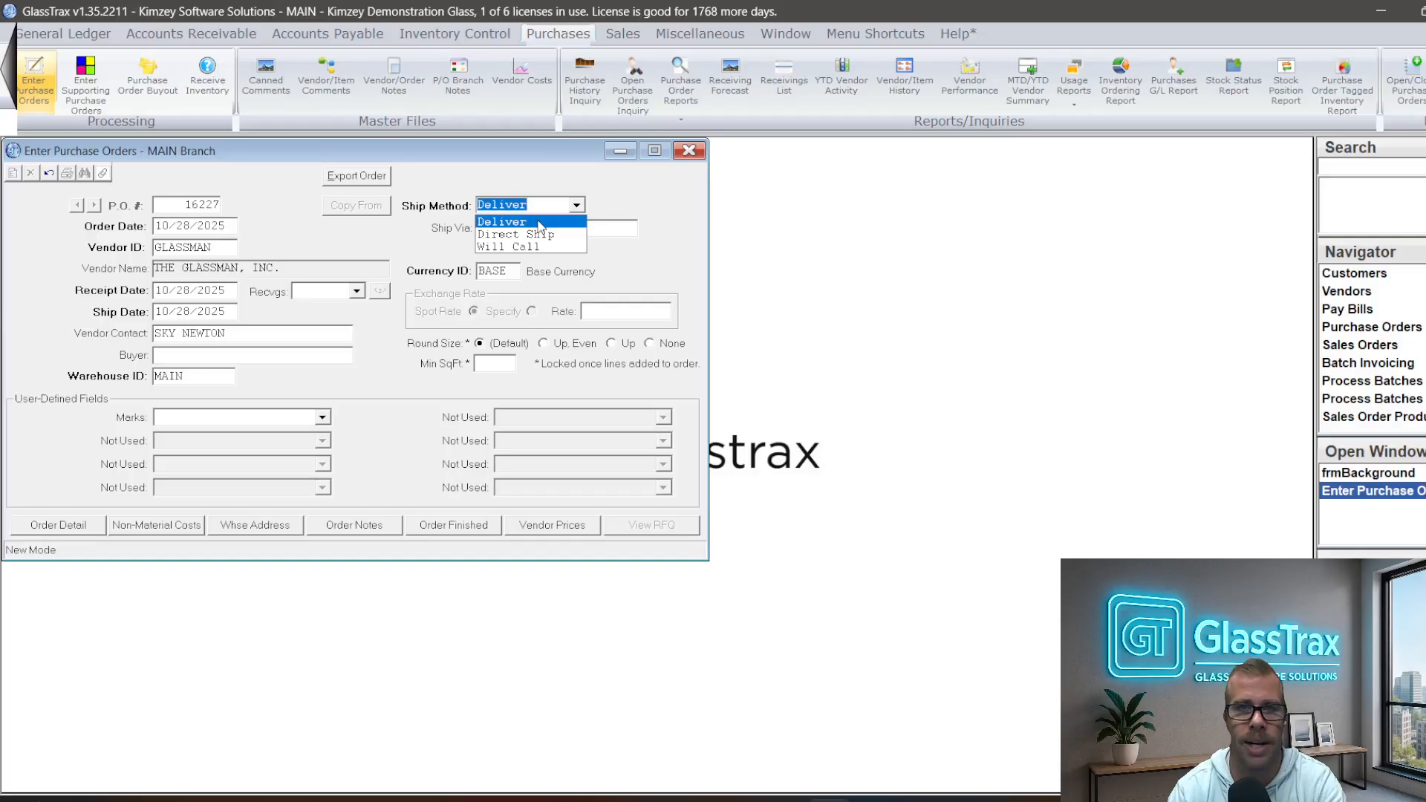
left_click(540, 223)
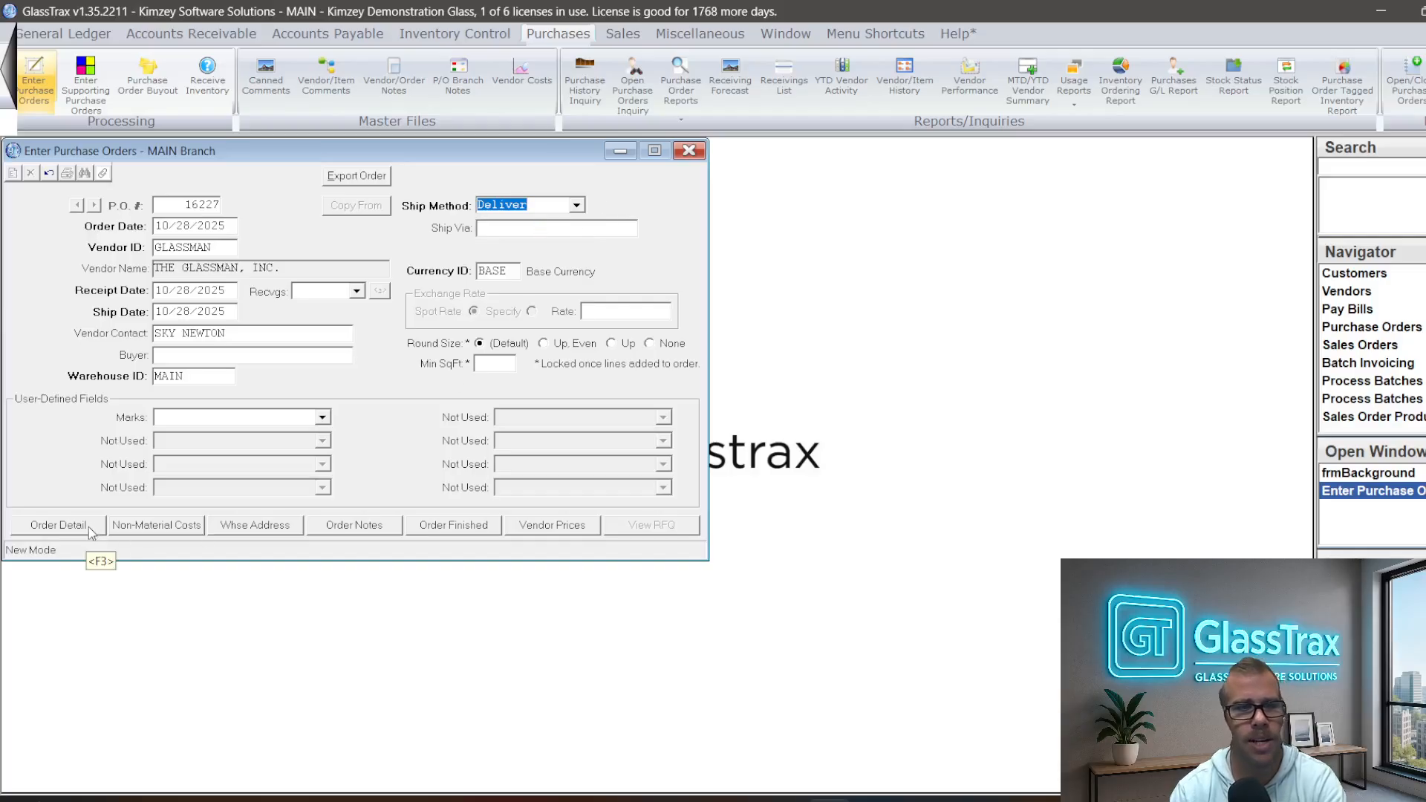
Add a 12% surcharge to the purchase order's non-material costs and save it
left_click(145, 532)
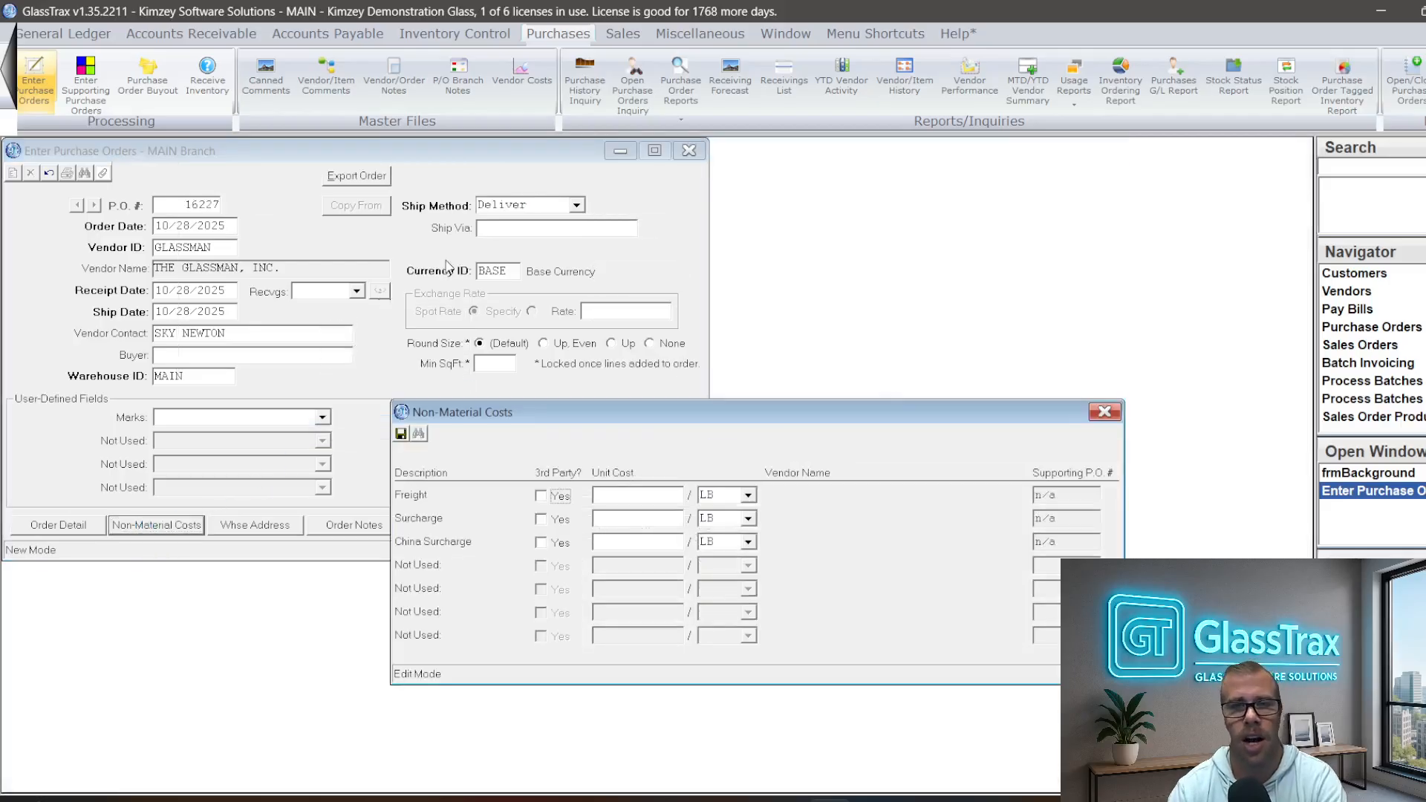
left_click_drag(570, 349, 554, 196)
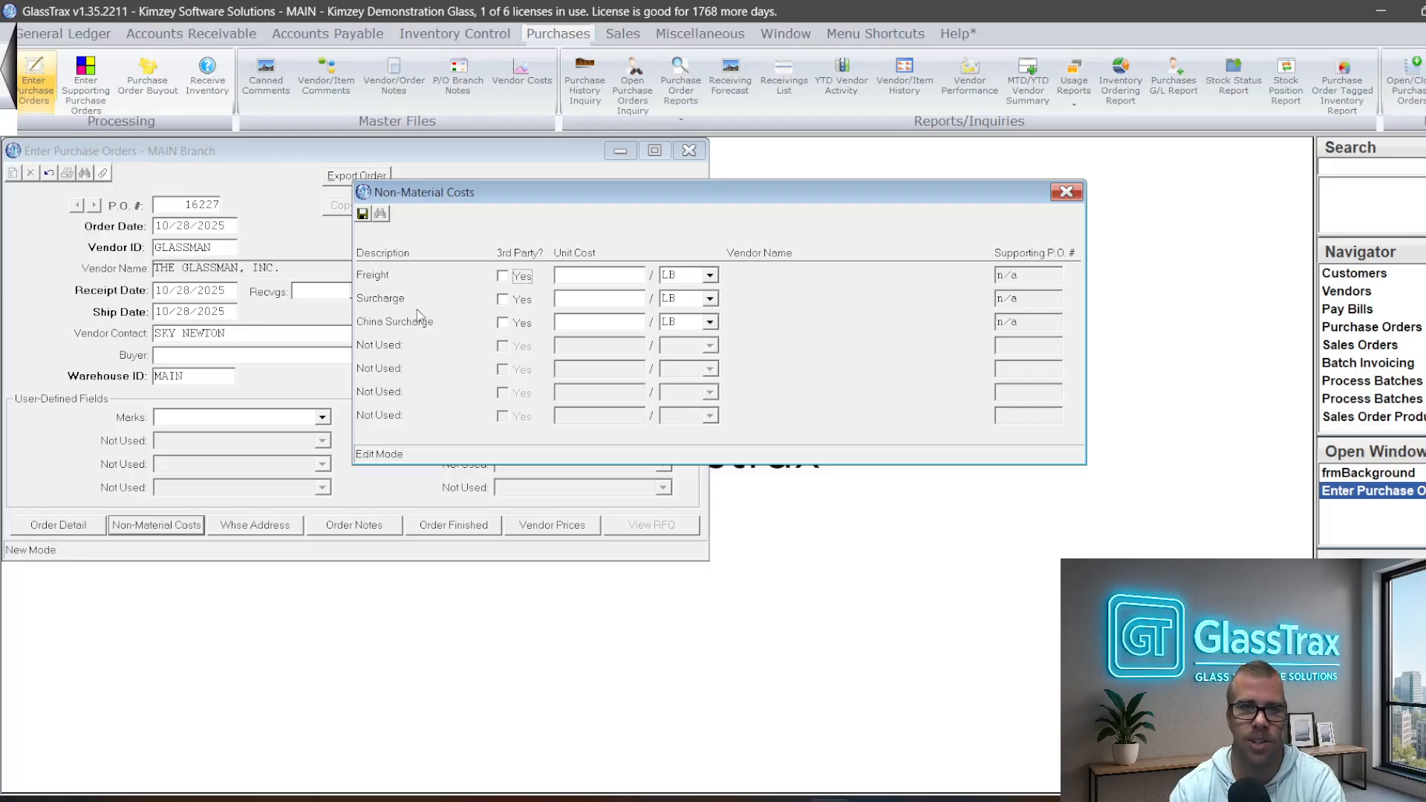
left_click(610, 298)
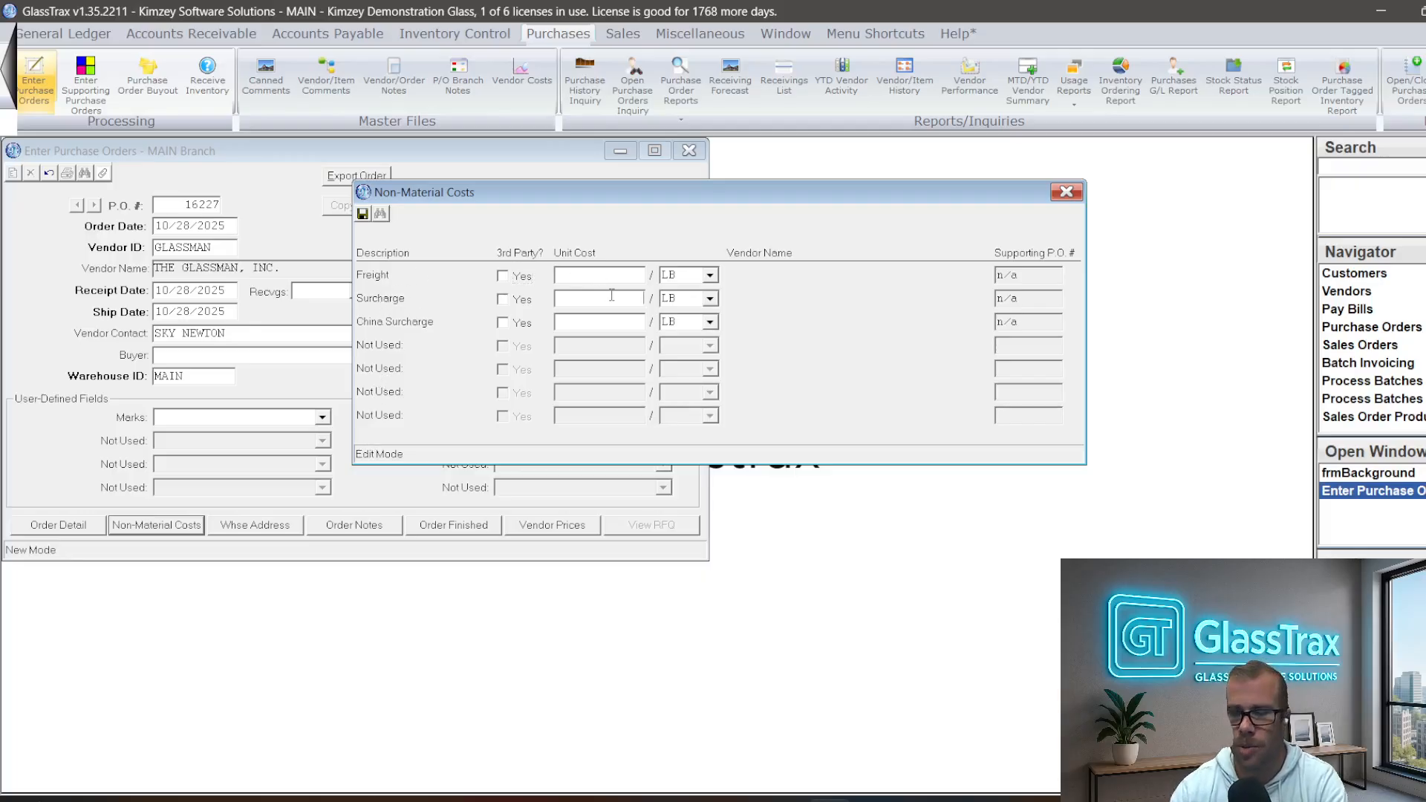
type("12")
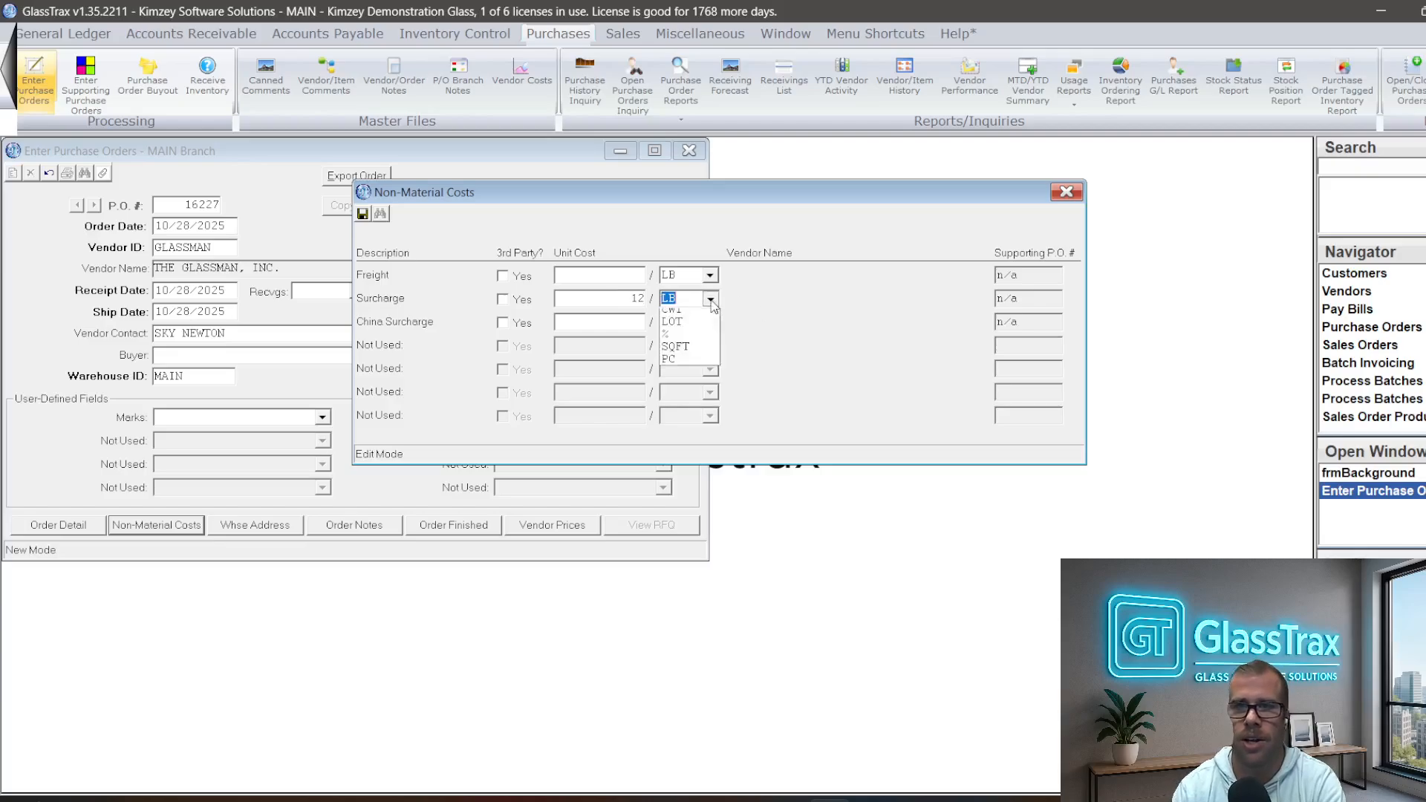
left_click(711, 299)
left_click(686, 356)
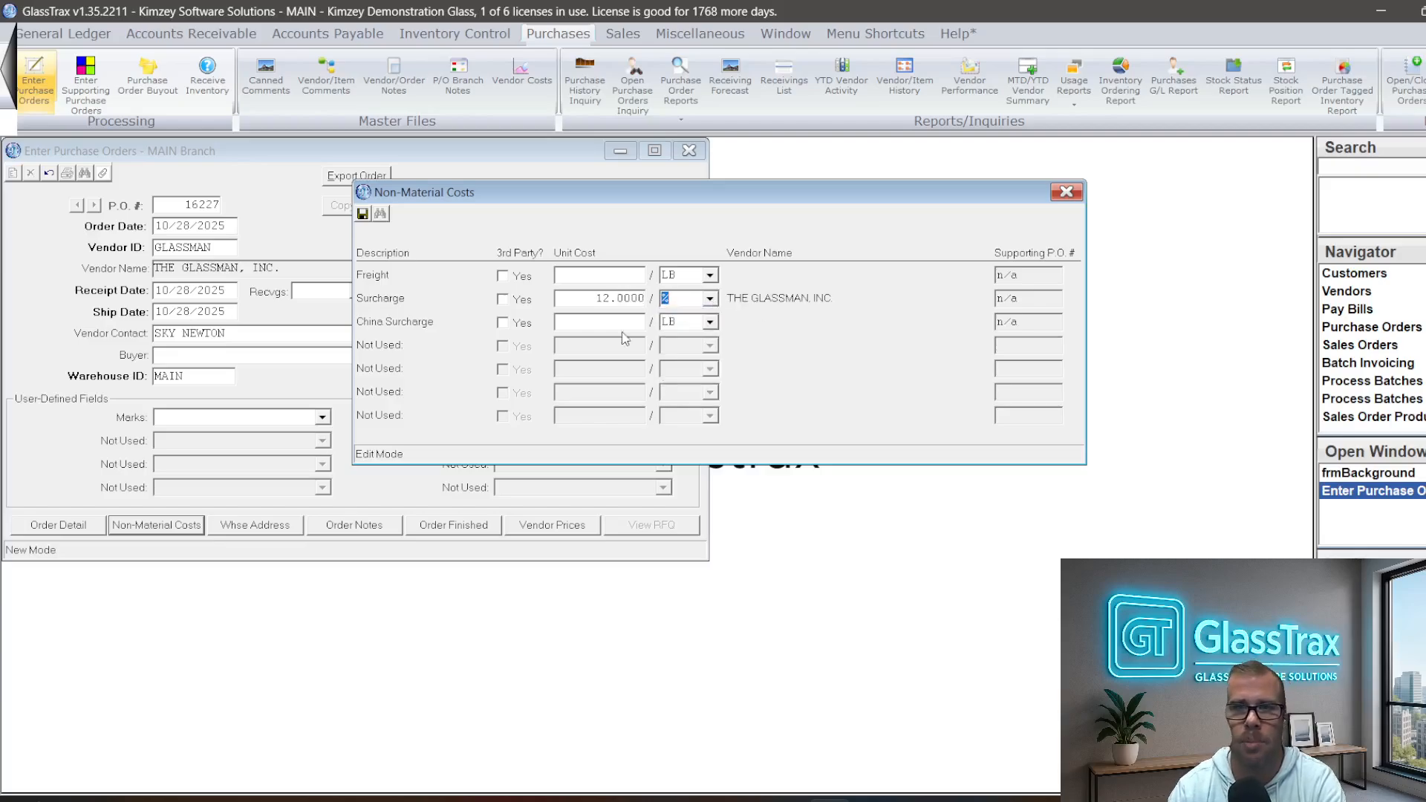
left_click(363, 213)
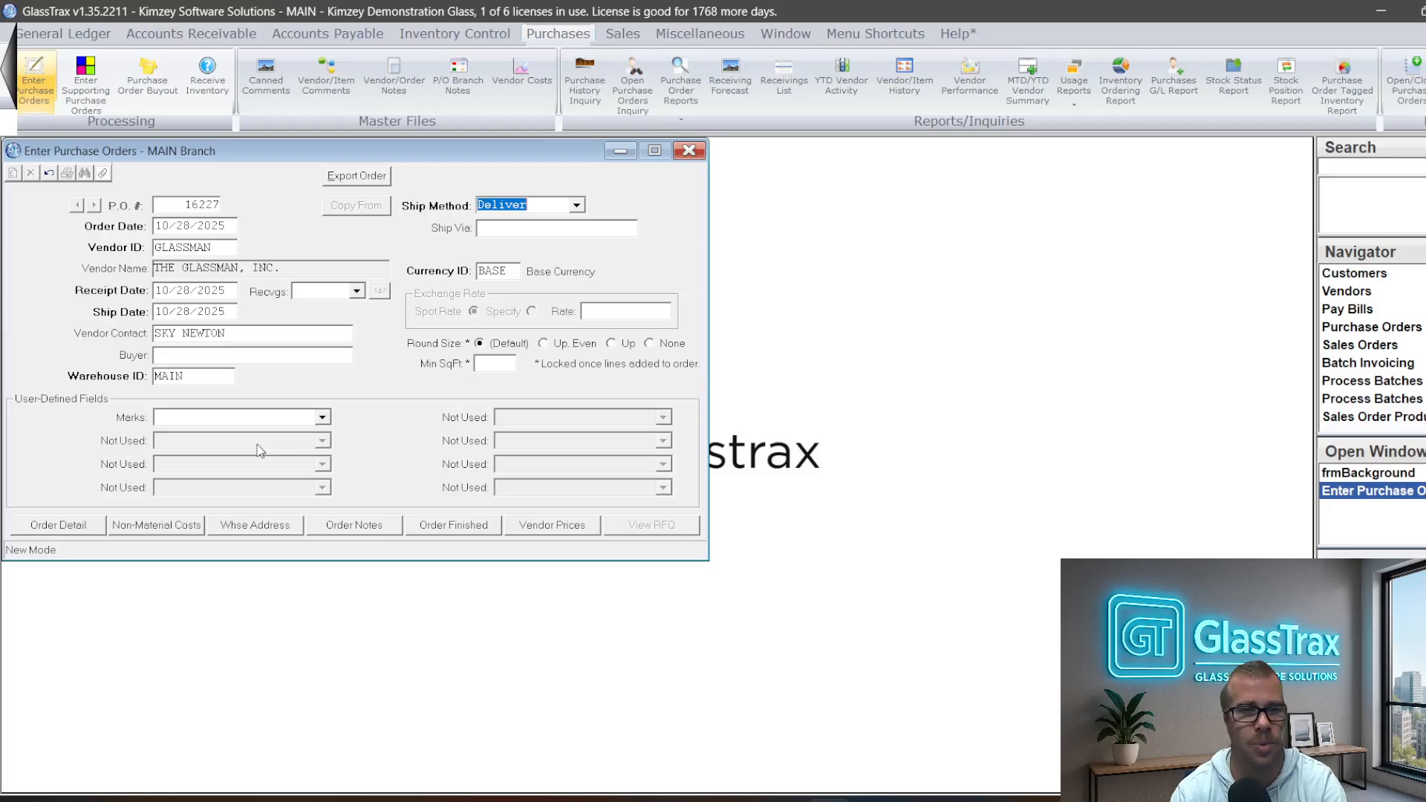
Open the purchase order's detail and start line 1 with item 3/8CLR
left_click(64, 527)
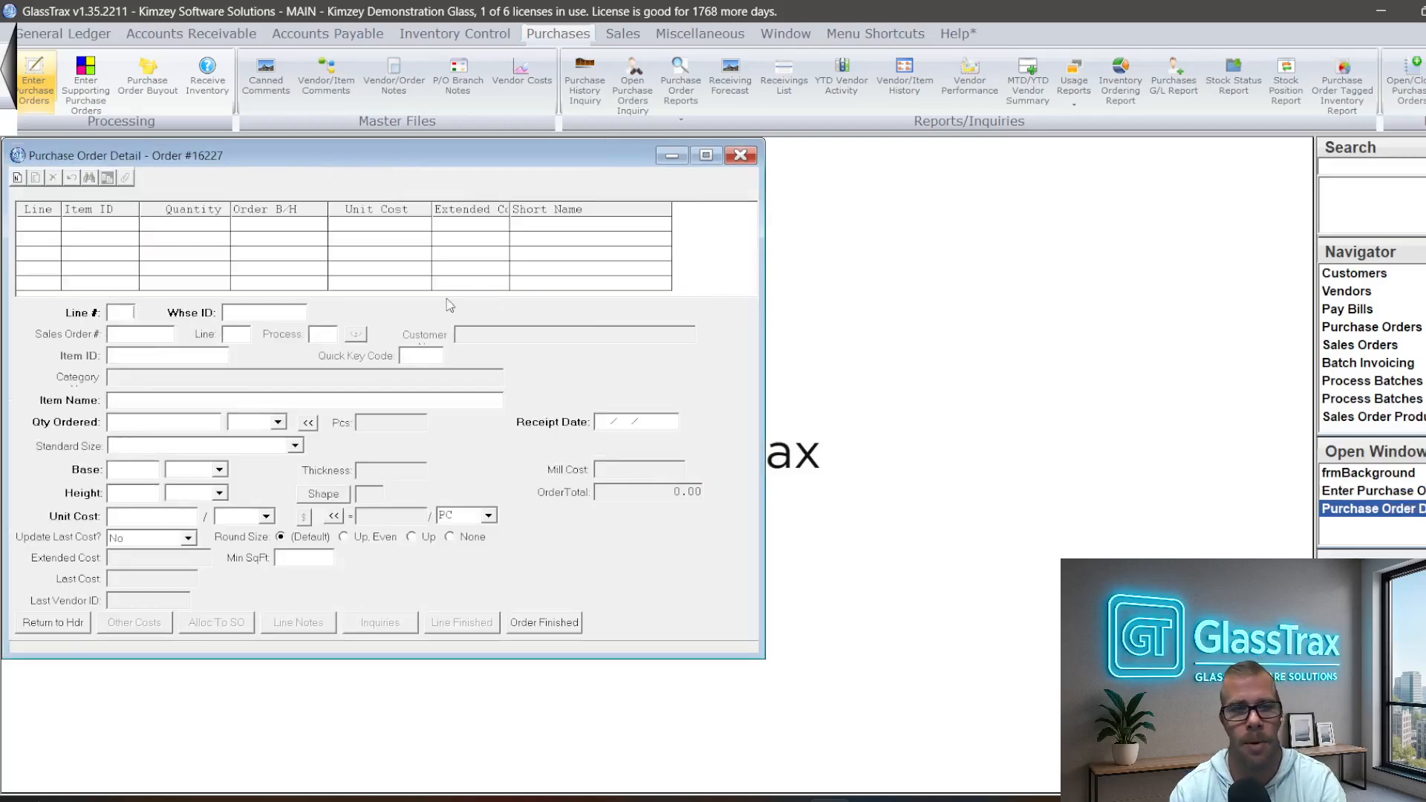
left_click_drag(371, 153, 524, 153)
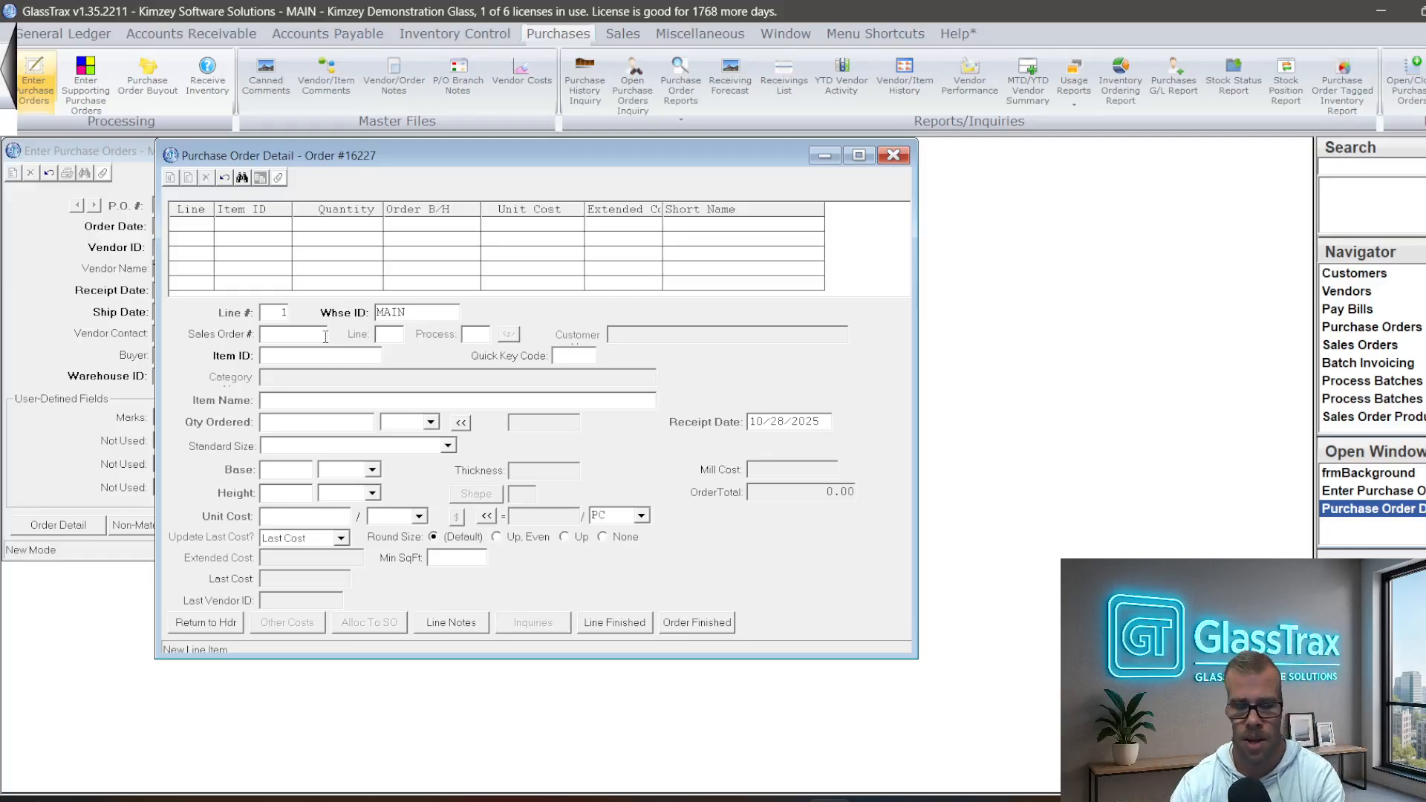
type("3/8CLR")
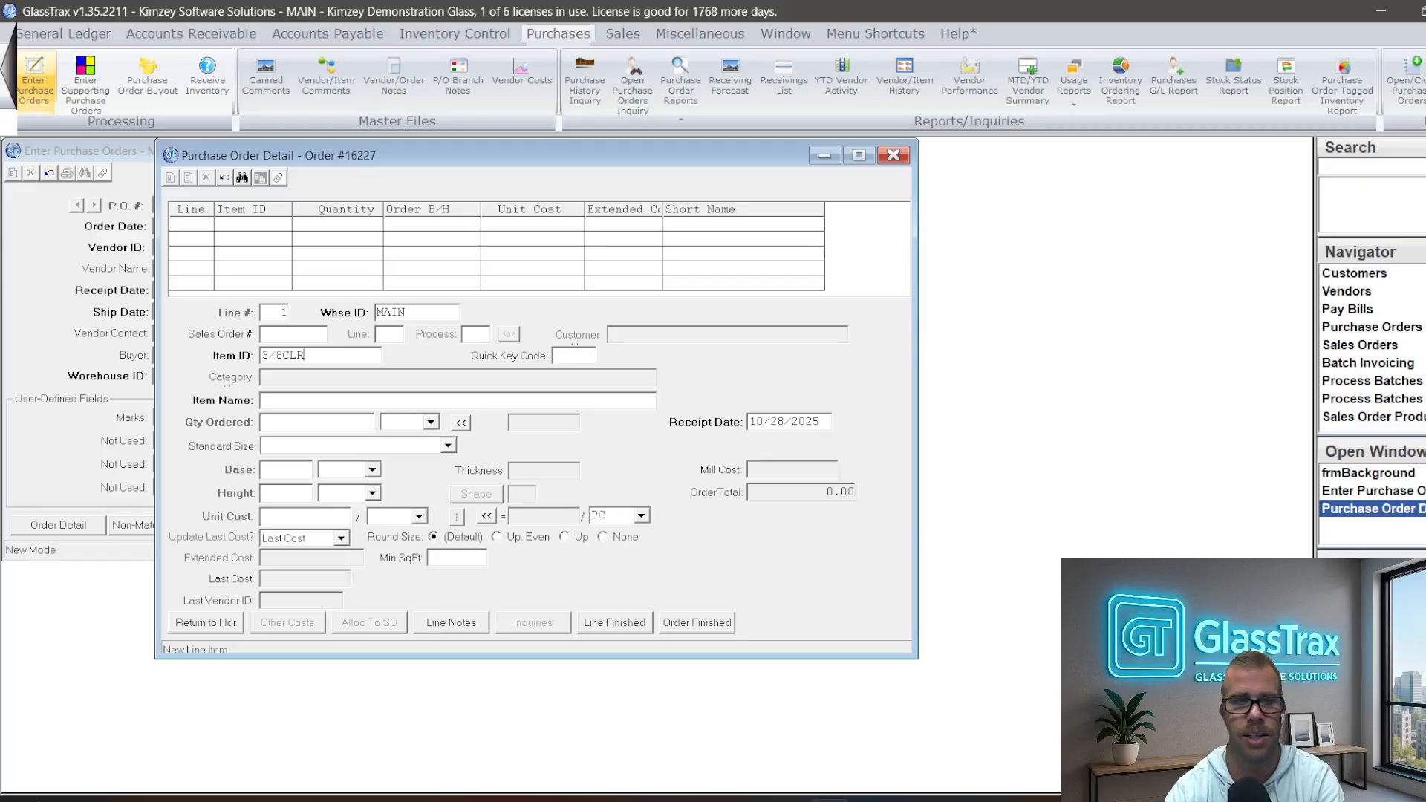
key("Tab")
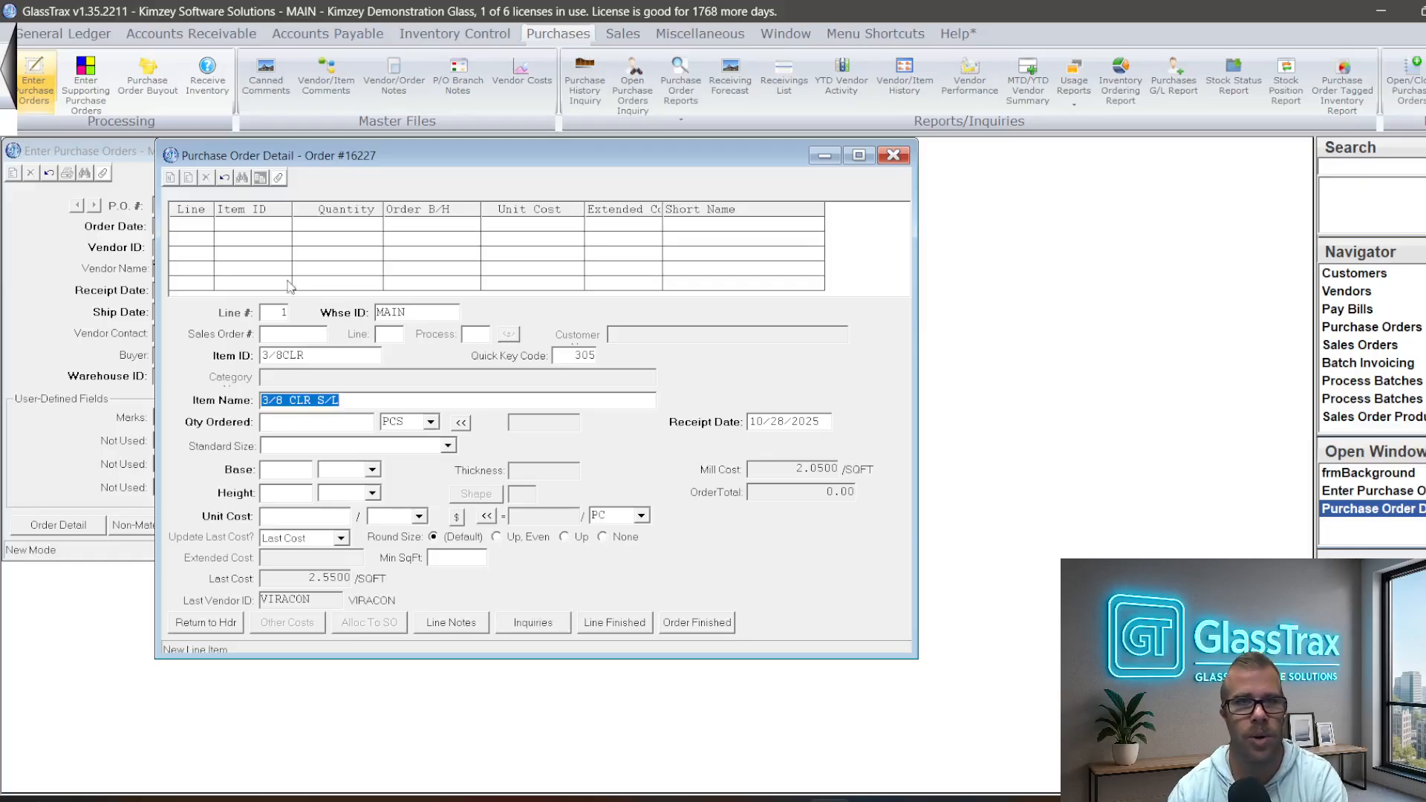
key("Tab")
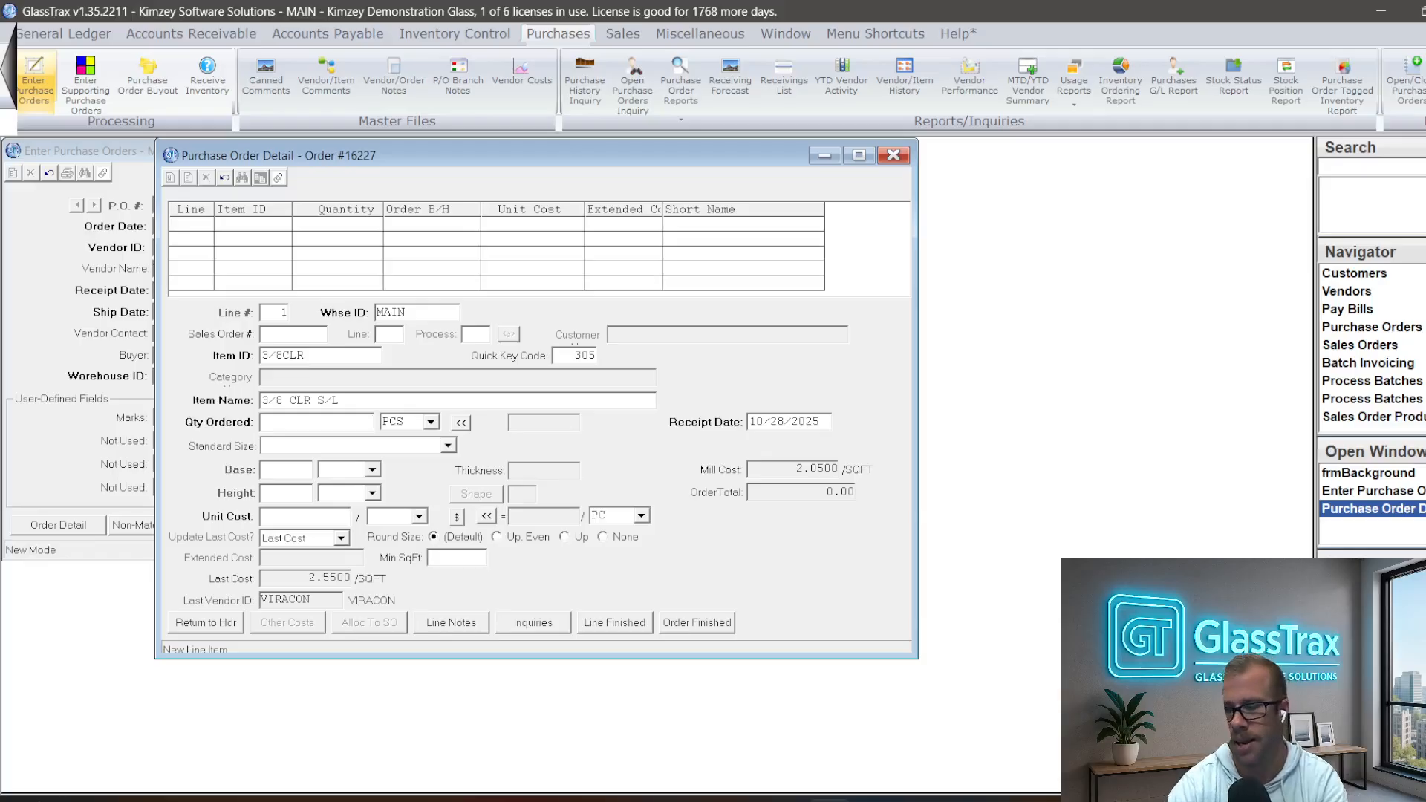
Set the quantity ordered on line 1 to 1 CASE
type("13")
key("Tab")
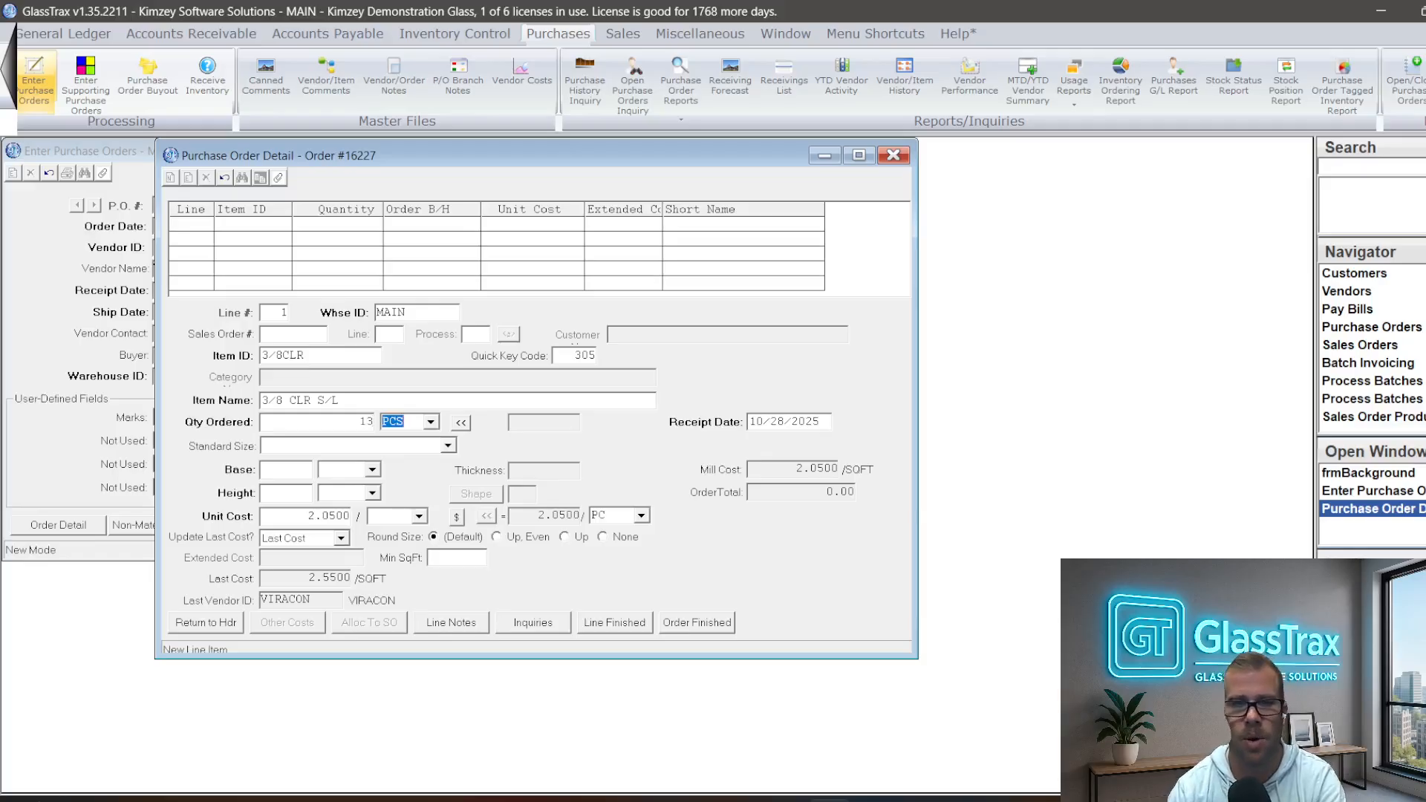
key("shift+Tab")
type("1")
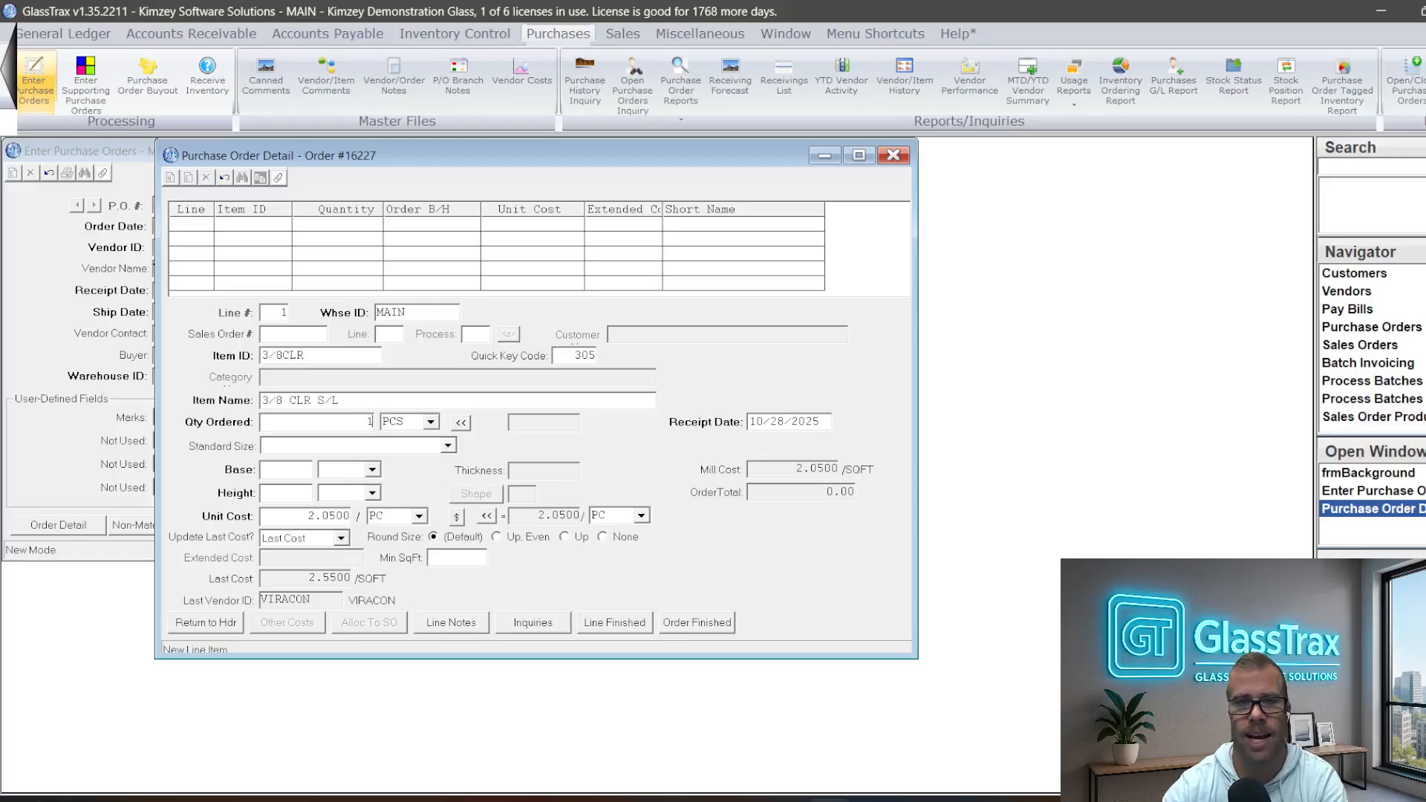
key("Tab")
type("CASE")
key("Tab")
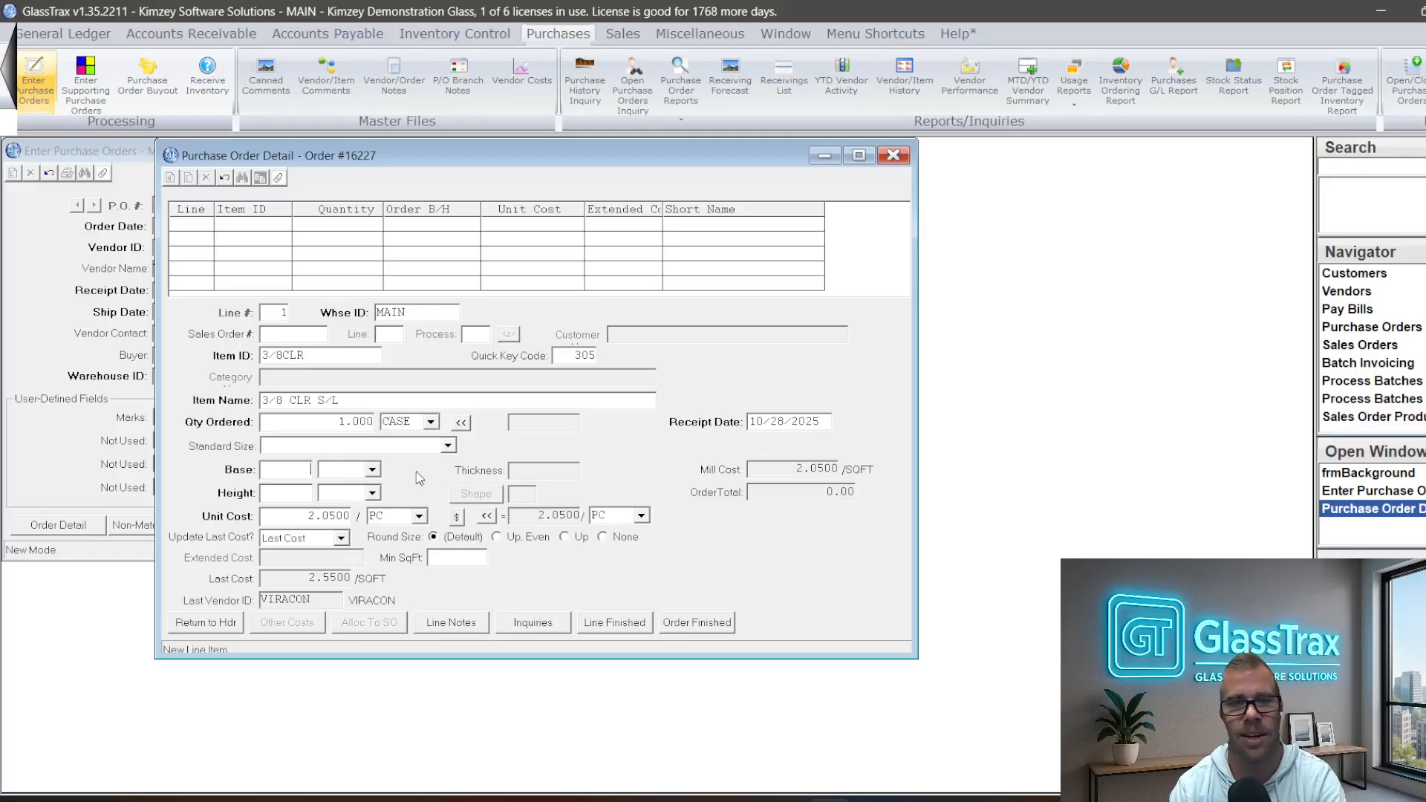
Set the glass size on line 1 to a base of 72 and a height of 130
type("7")
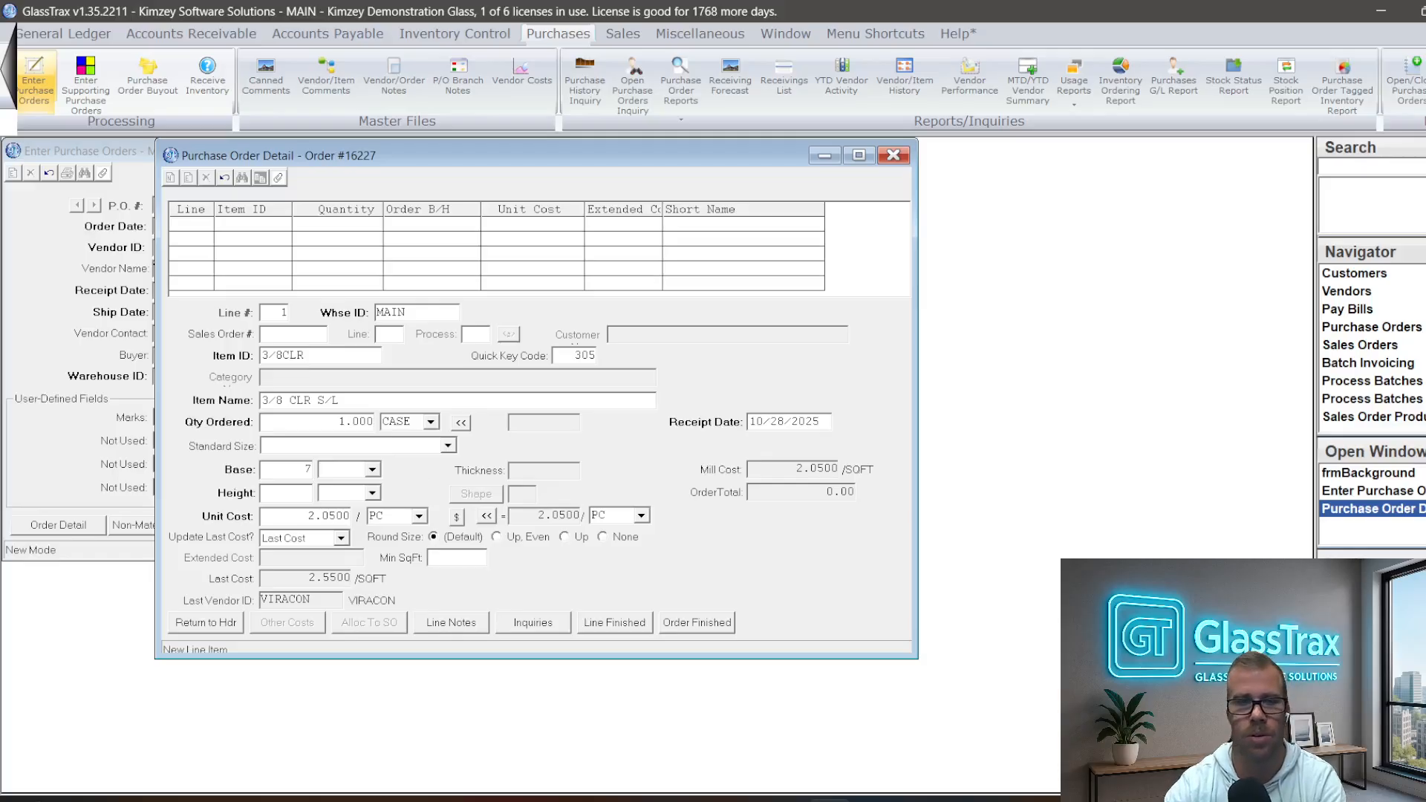
type("2")
key("Tab")
type("130")
key("Tab")
key("Tab")
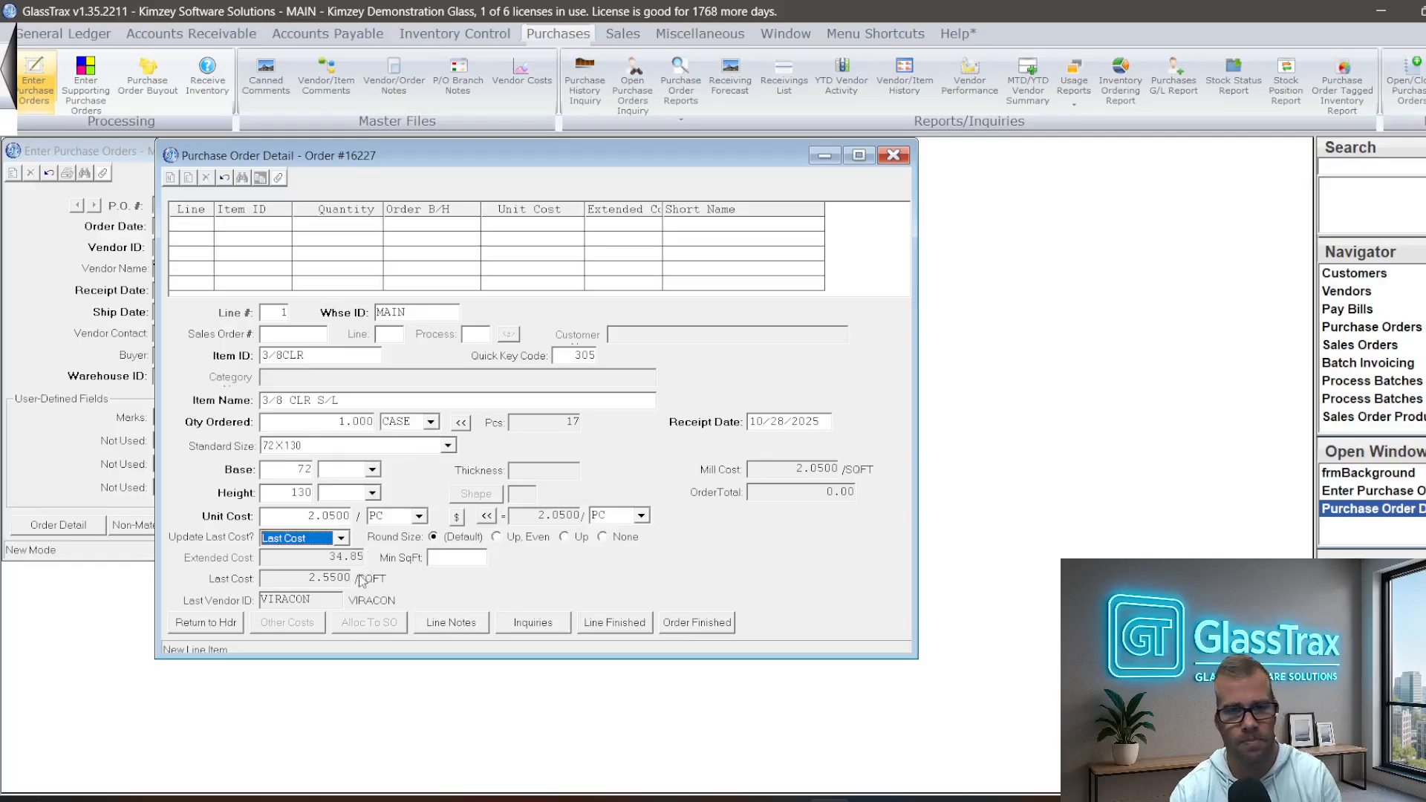
Change the unit cost basis to SQFT and finish line 1
left_click(420, 517)
scroll(390, 553, "down", 2)
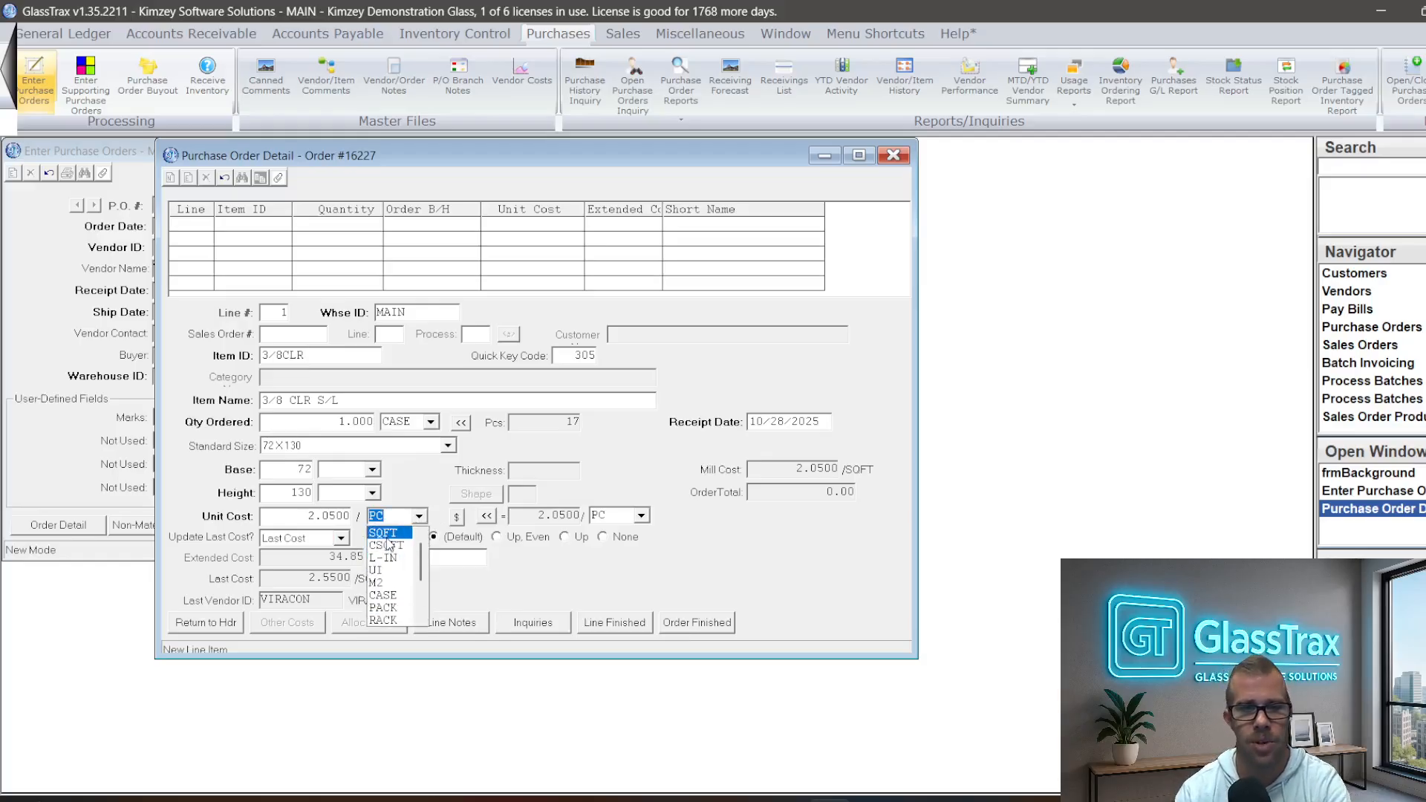
left_click(390, 546)
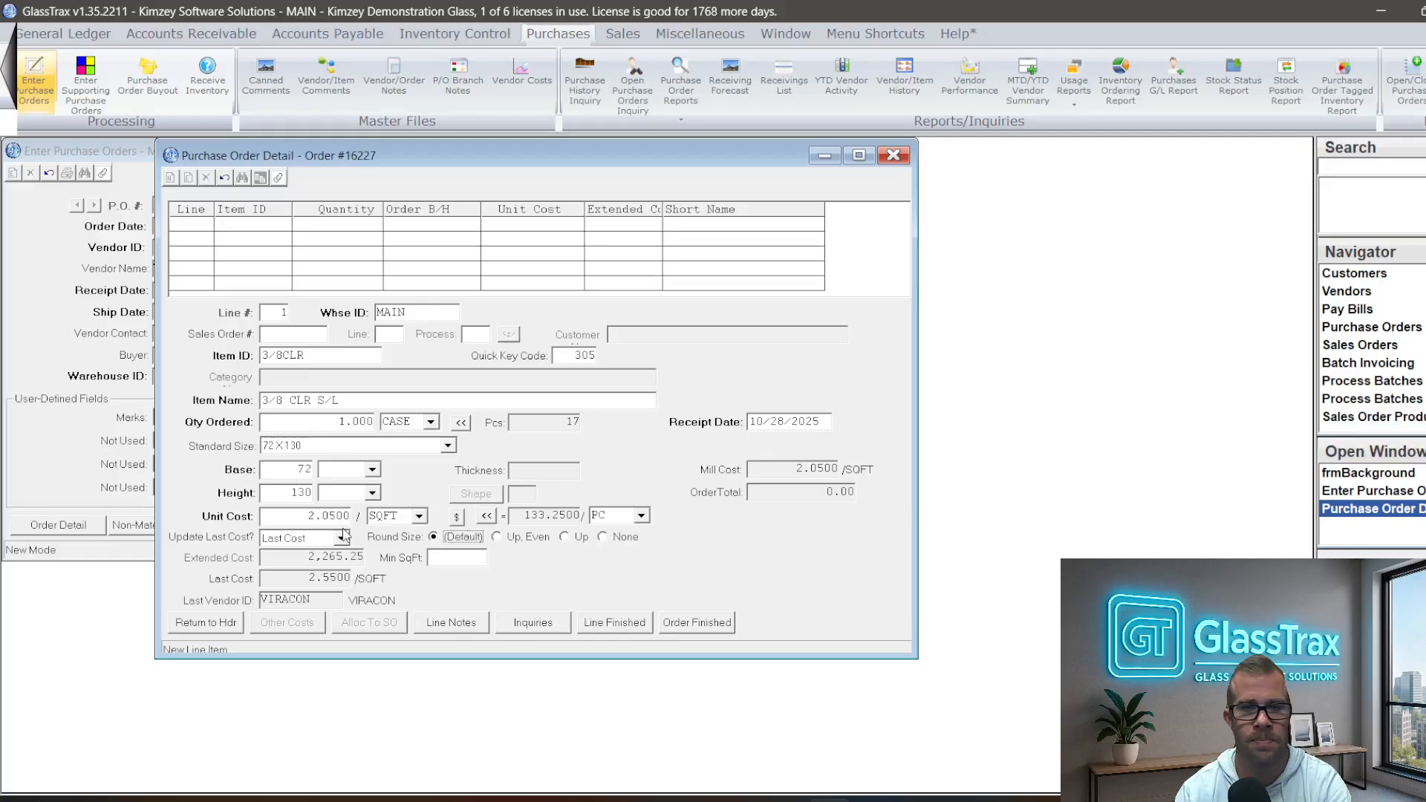
left_click(614, 623)
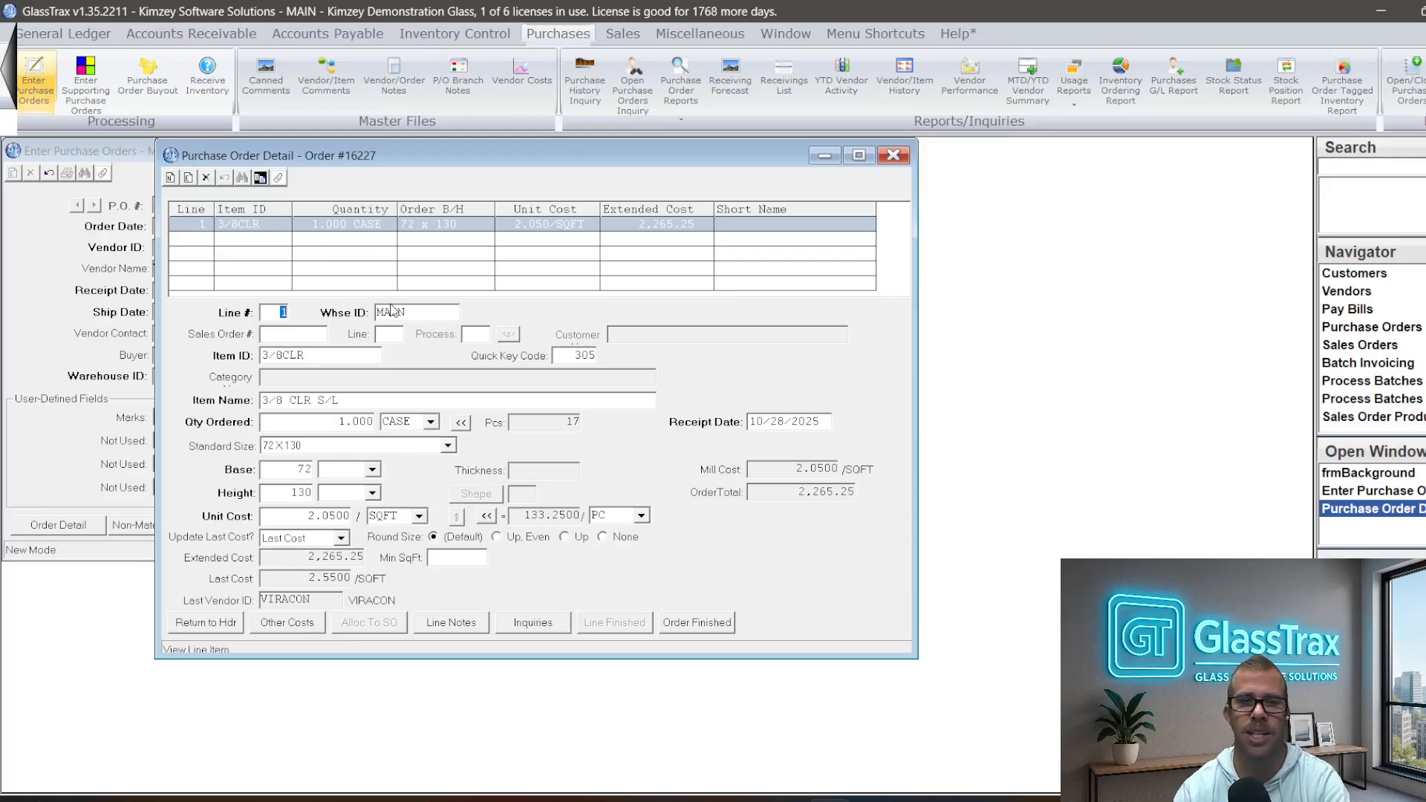
Check the non-material costs available for the 3/8CLR line, then close them
left_click(315, 227)
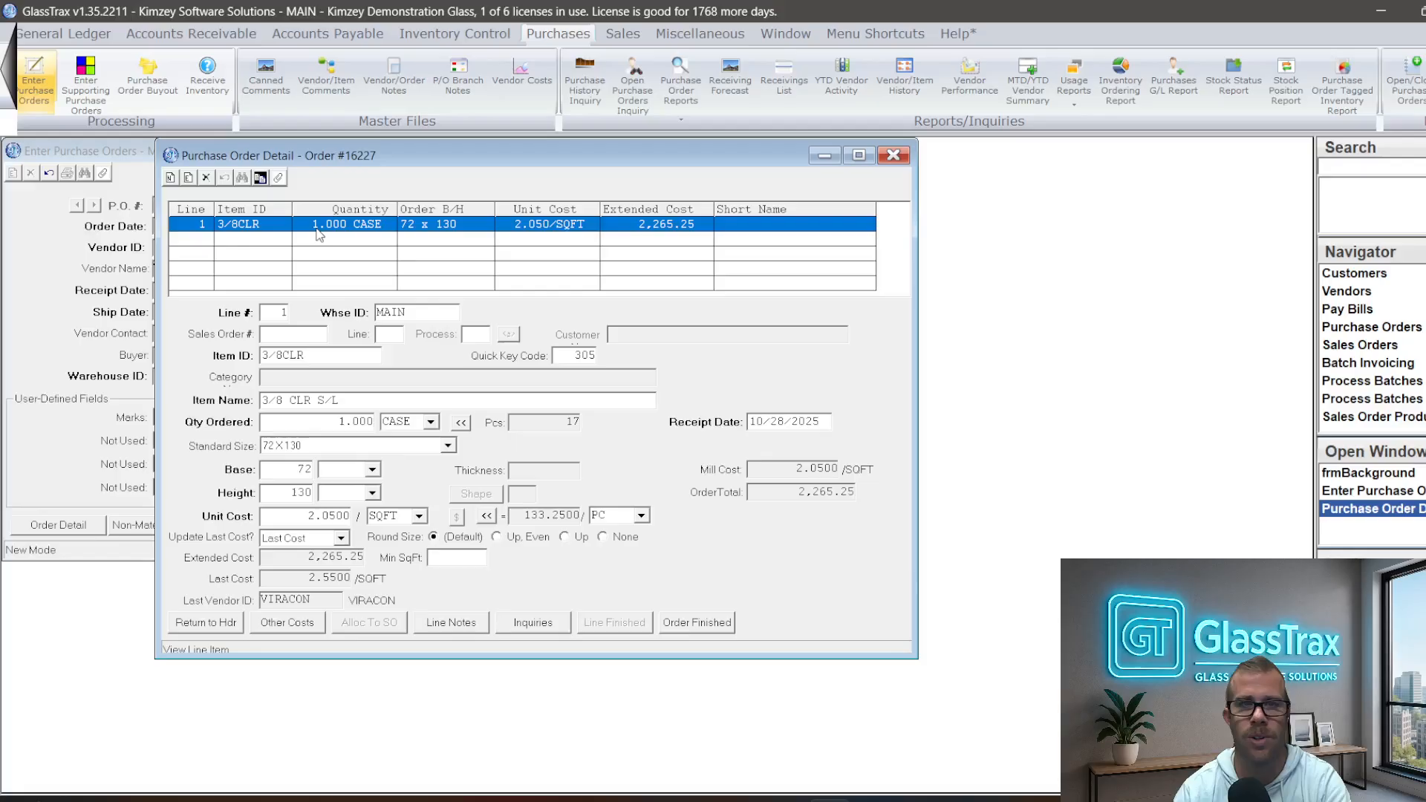
left_click(289, 624)
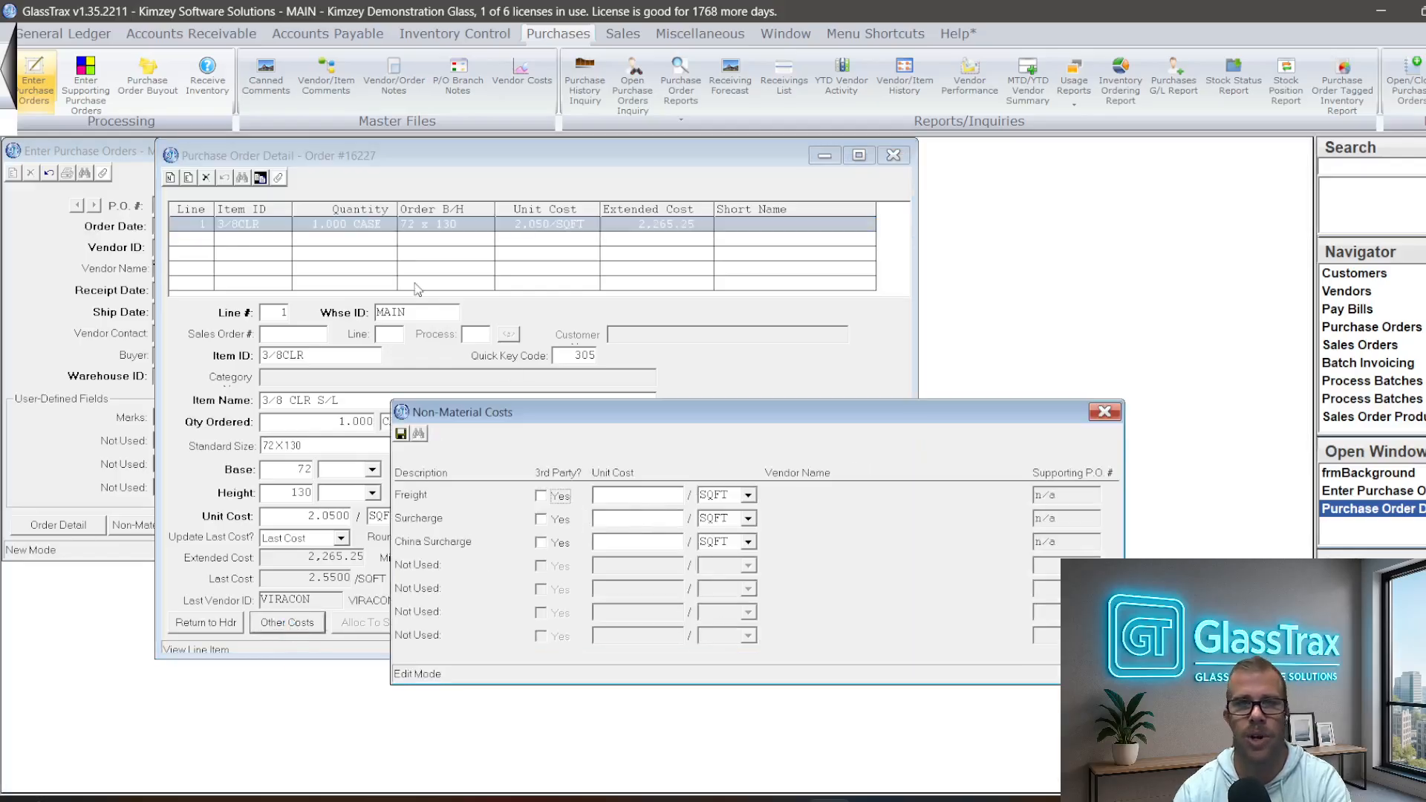
left_click(1105, 413)
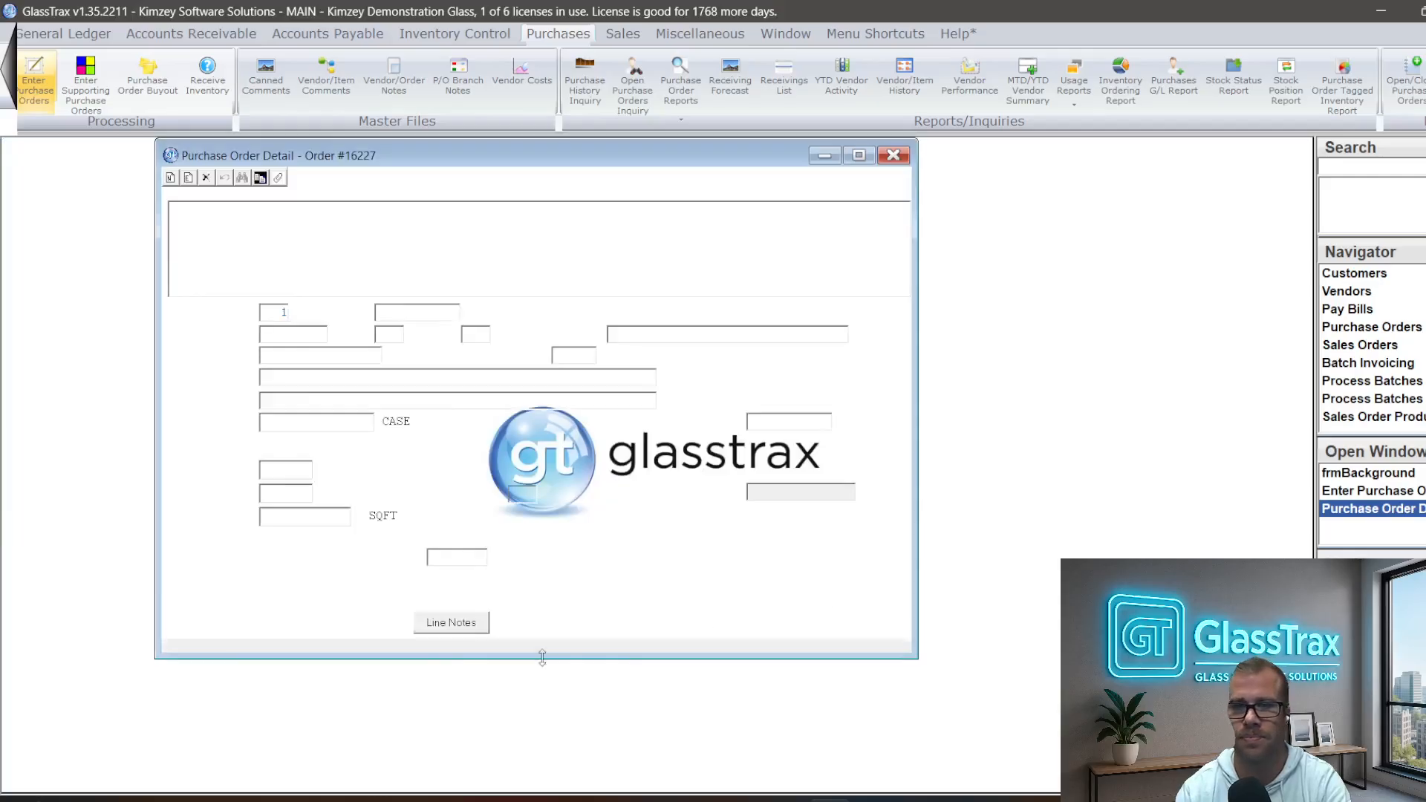
Finish the purchase order without printing any forms and close purchase order entry
left_click(691, 624)
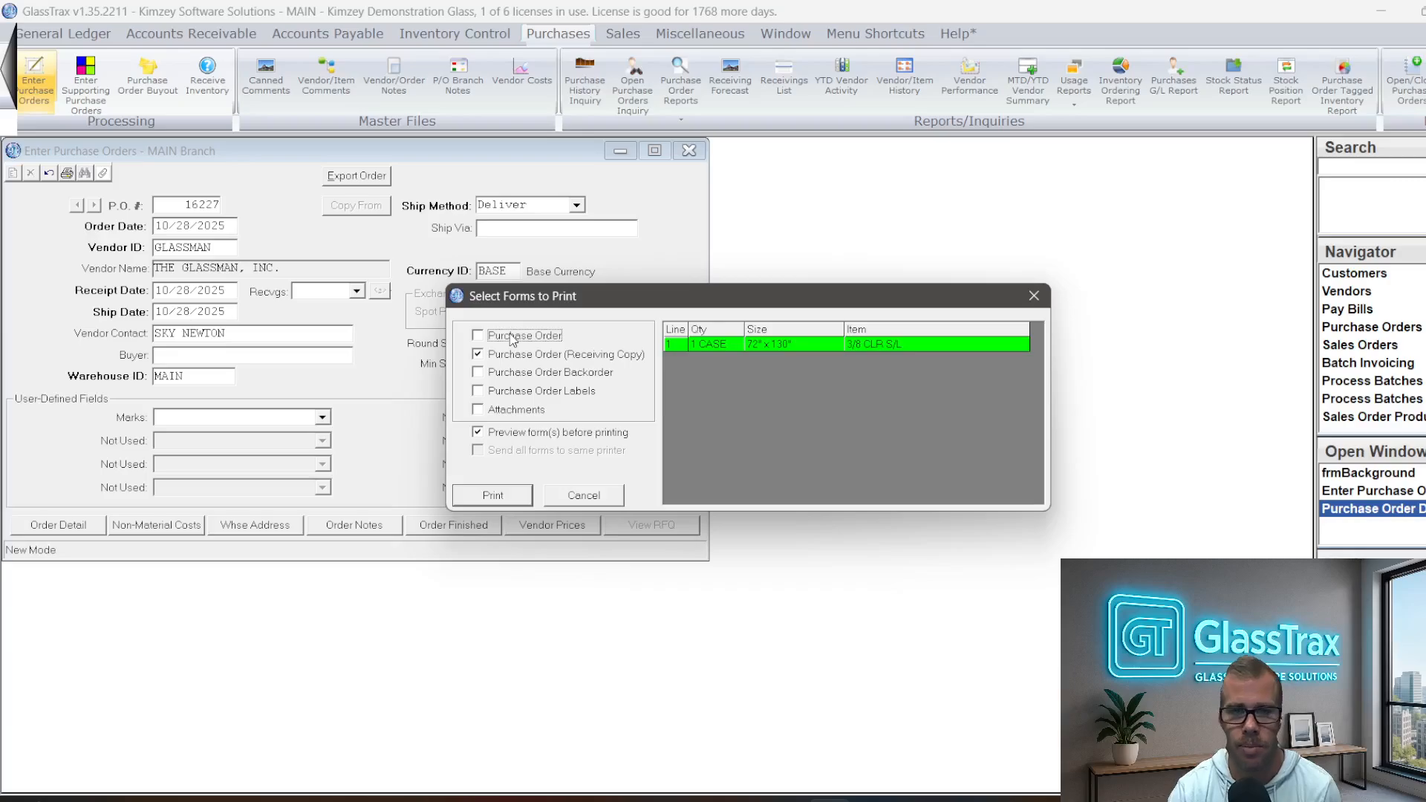
left_click(583, 493)
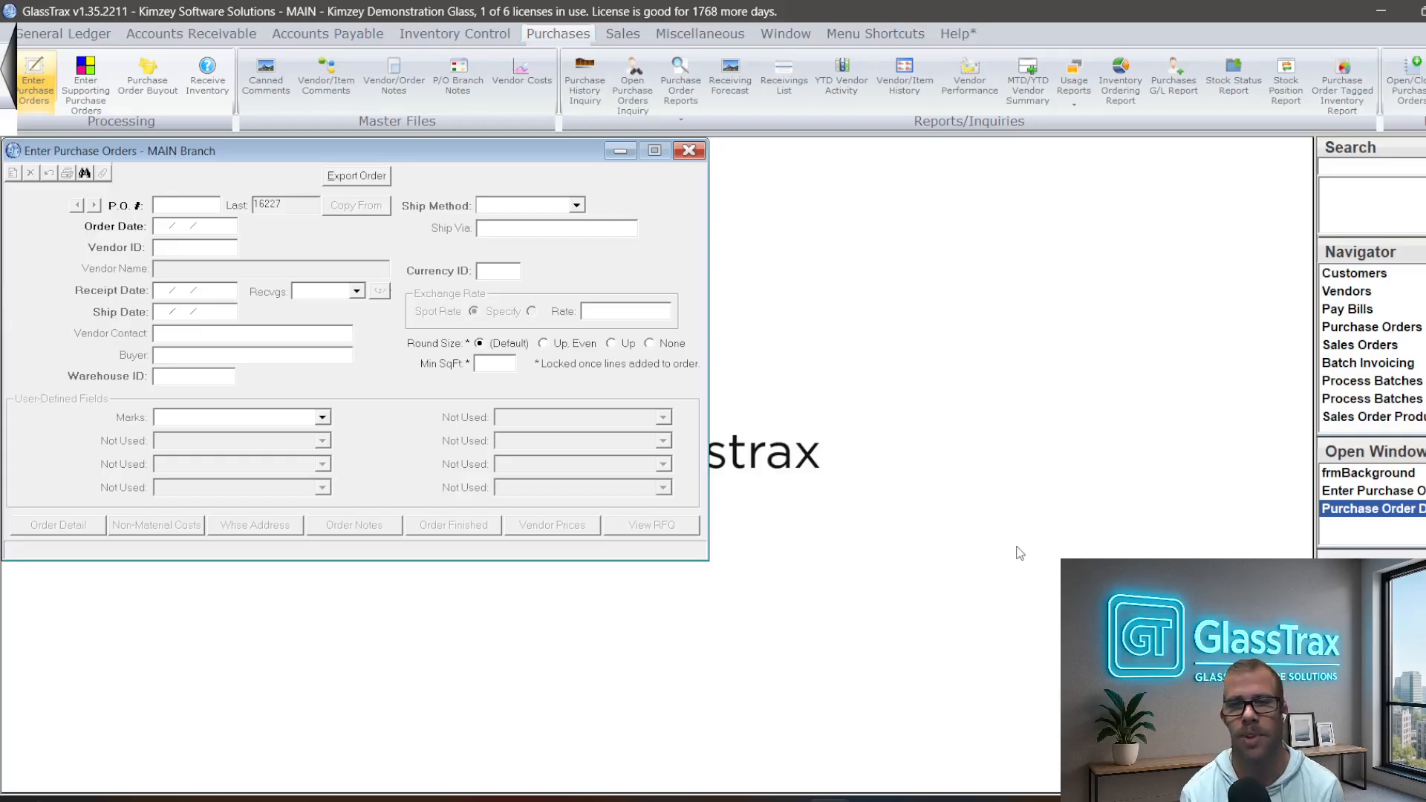
left_click(689, 151)
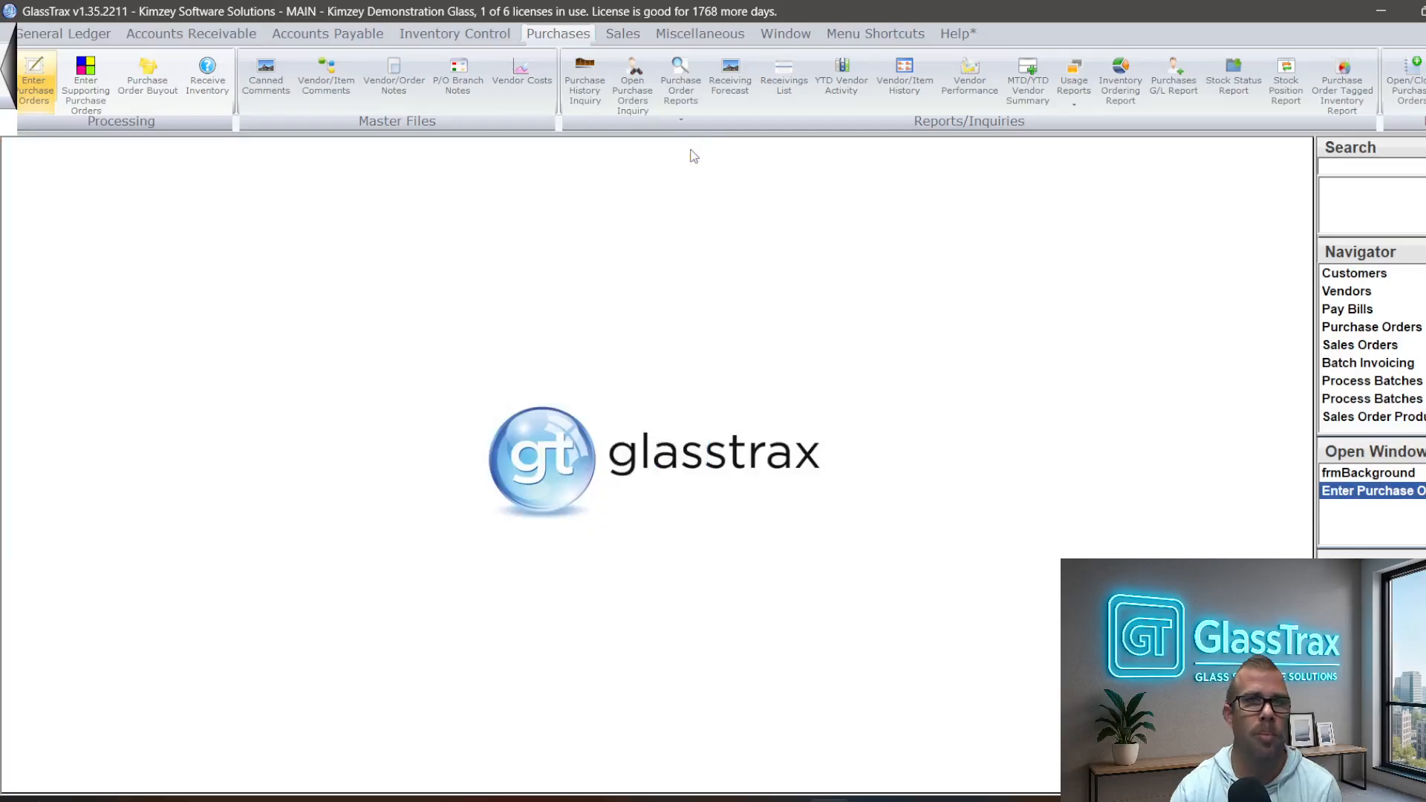
Open Sales Order Entry and load the last entered sales order
left_click(629, 34)
left_click(59, 91)
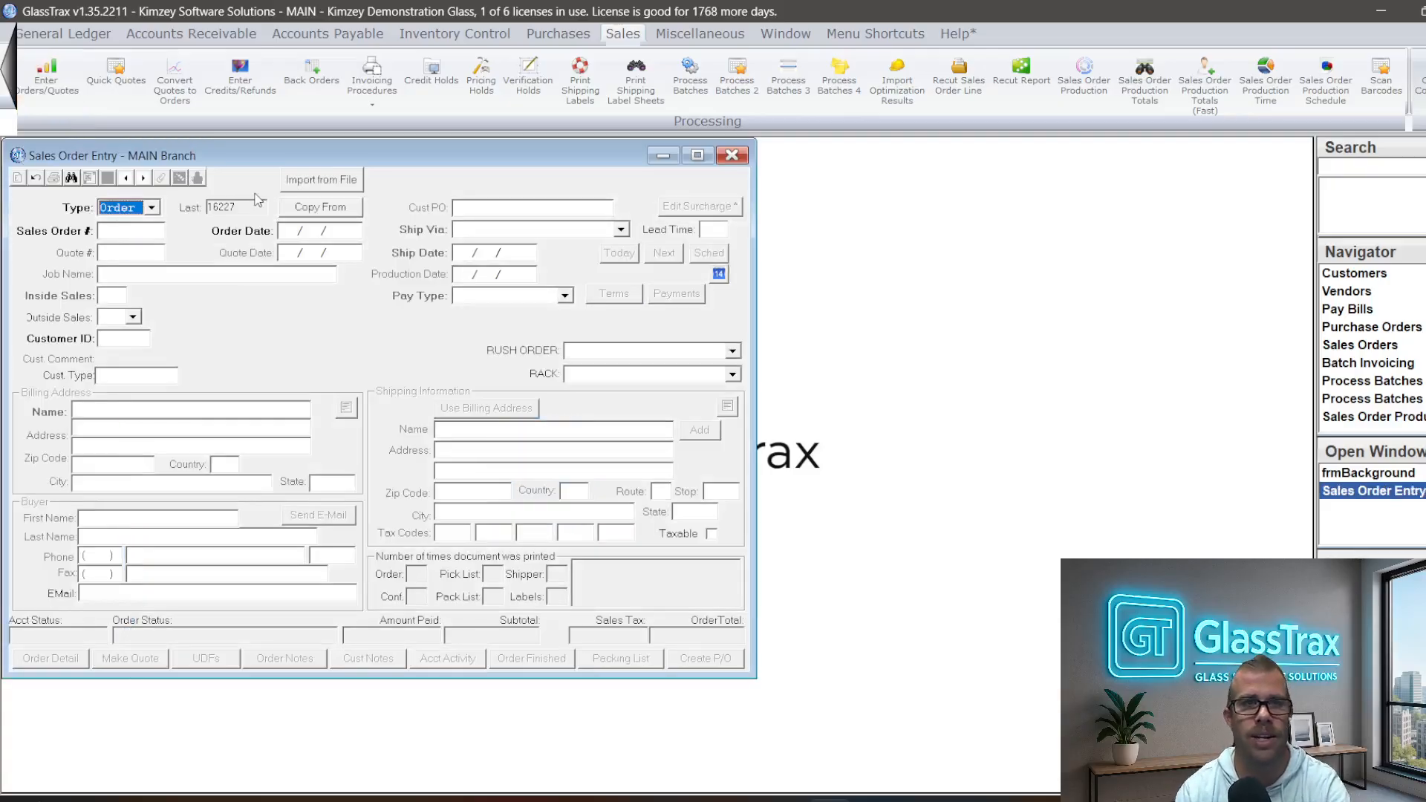
left_click(255, 213)
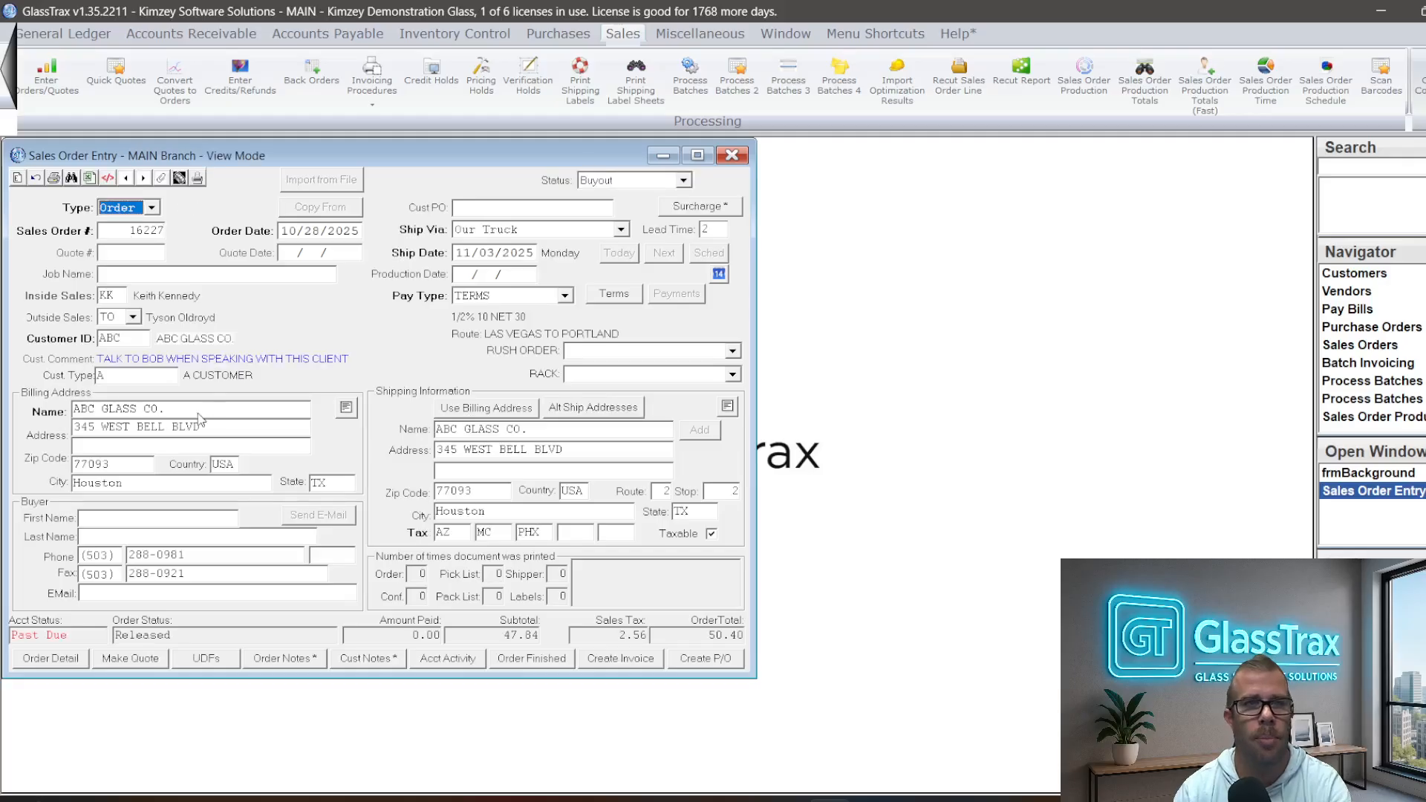
Review the 3/8 Clear Temp buyout line in the sales order detail, then return to the order header
left_click(66, 663)
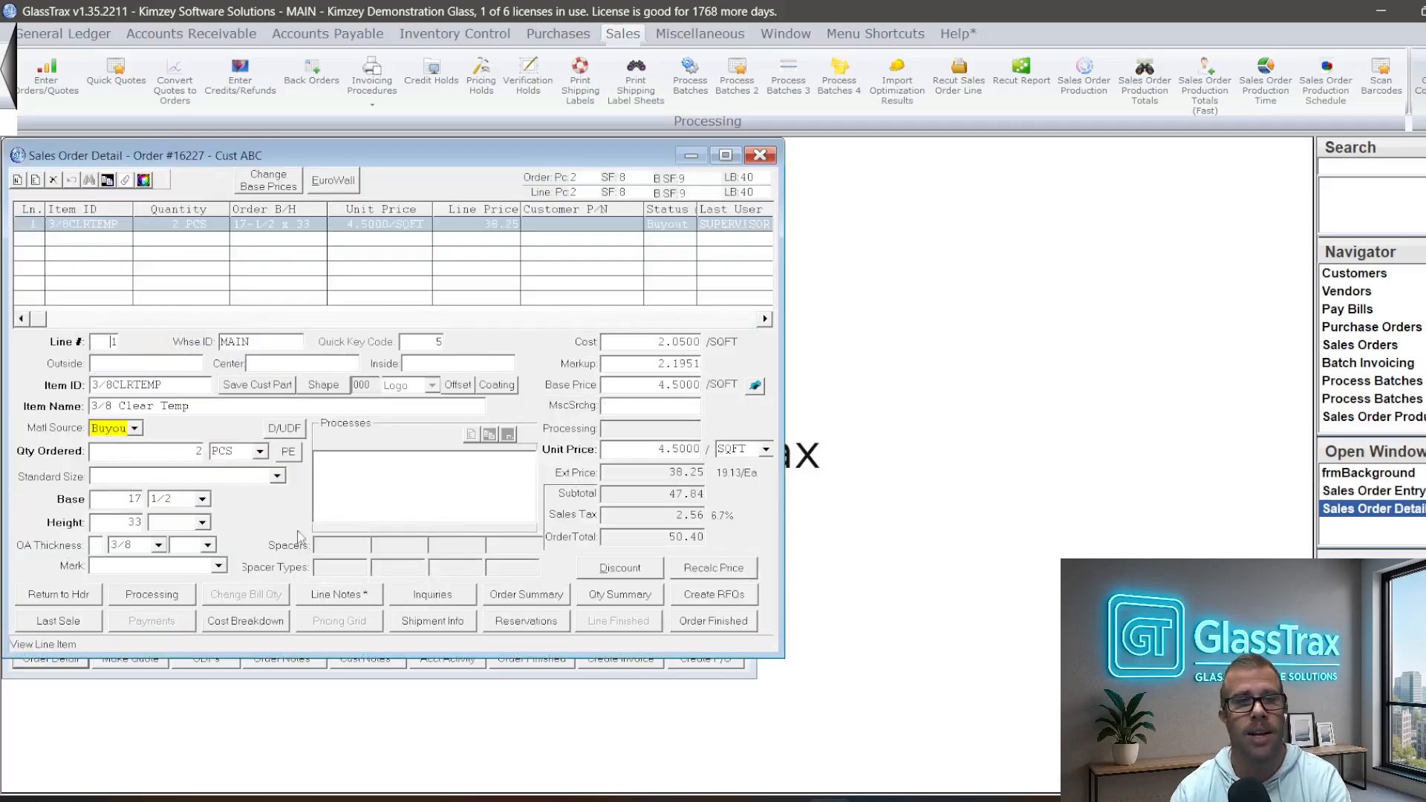
left_click(136, 227)
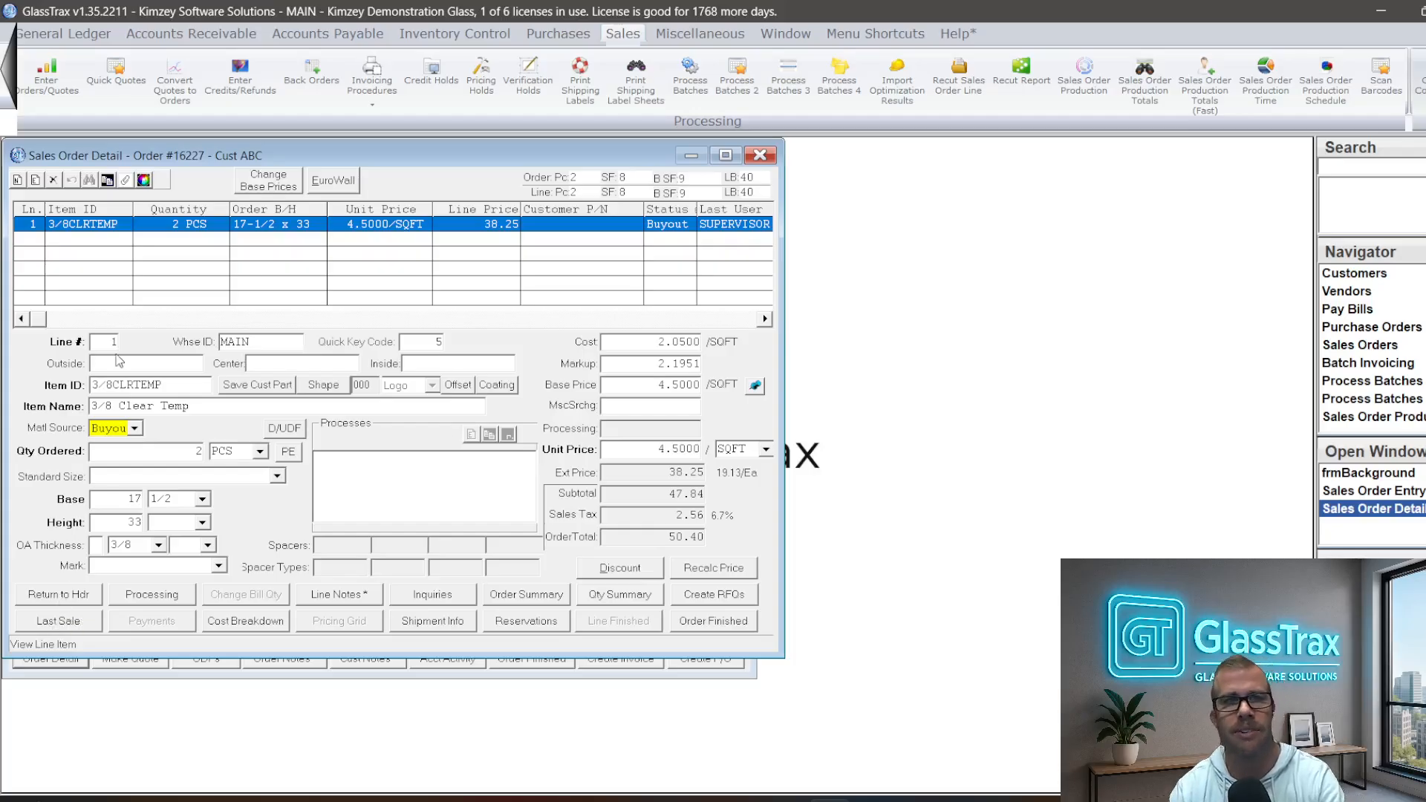
left_click(65, 595)
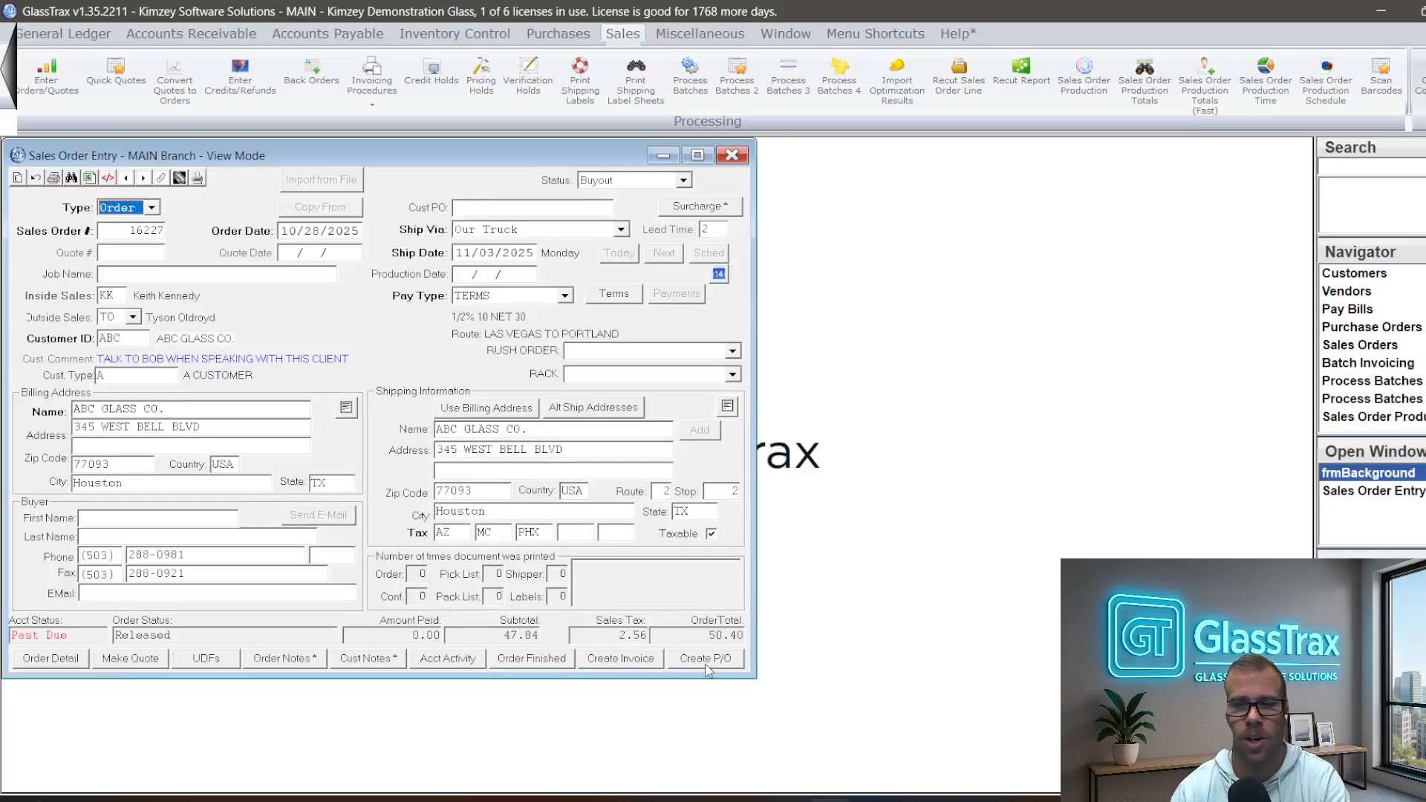
Start a buyout purchase order from the sales order, with a unit cost of 2.05 per SQFT and vendor GLASSMAN
left_click(707, 659)
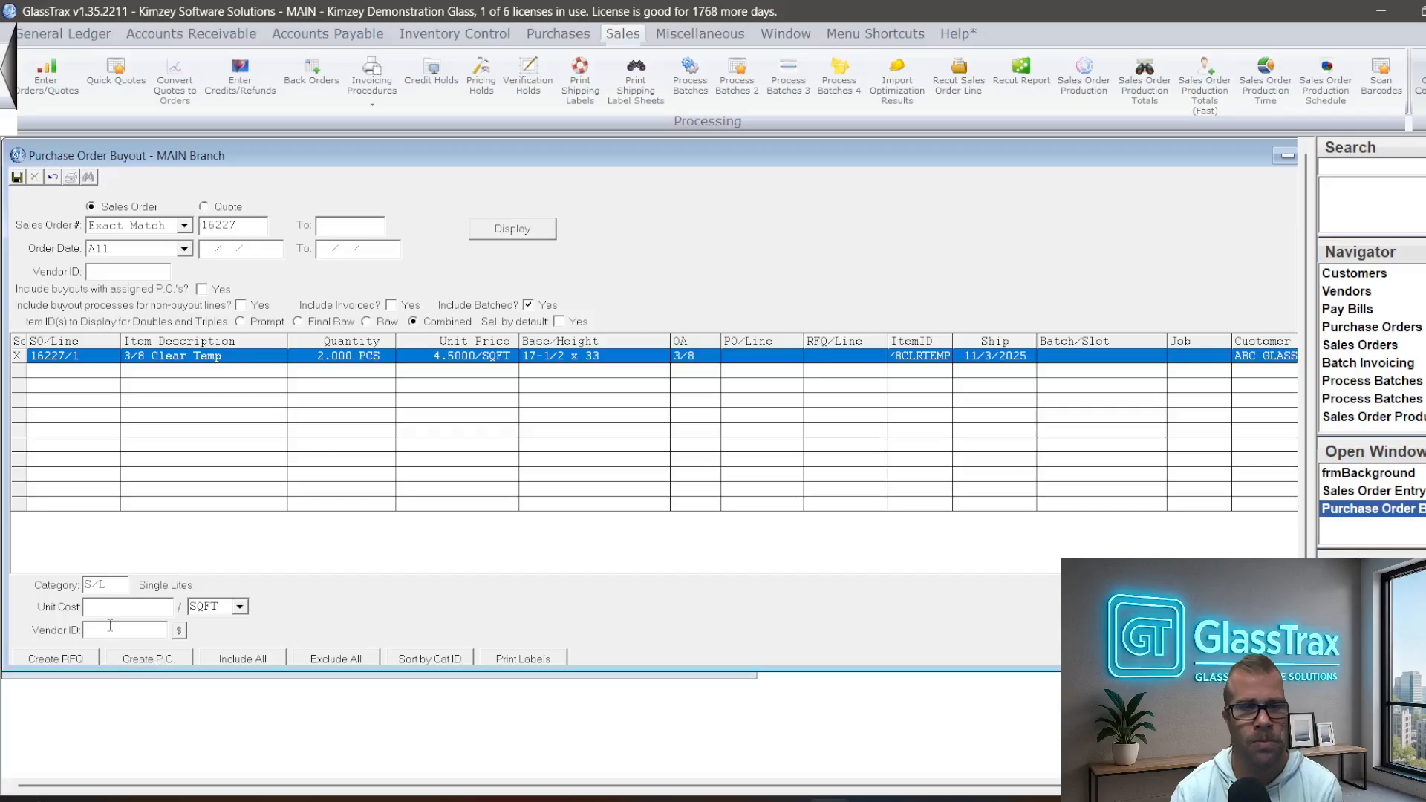
left_click(138, 606)
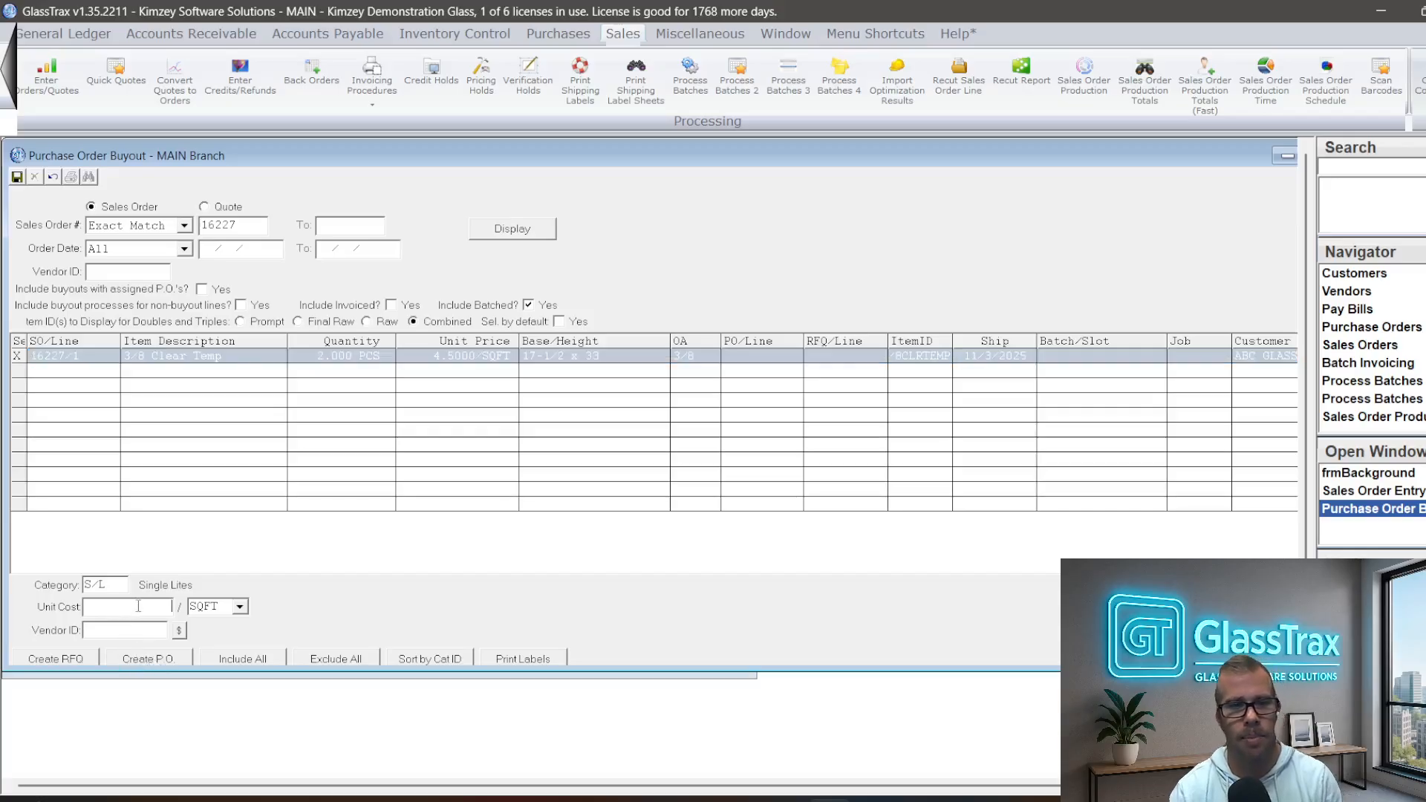
type("2.05")
key("Tab")
key("Tab")
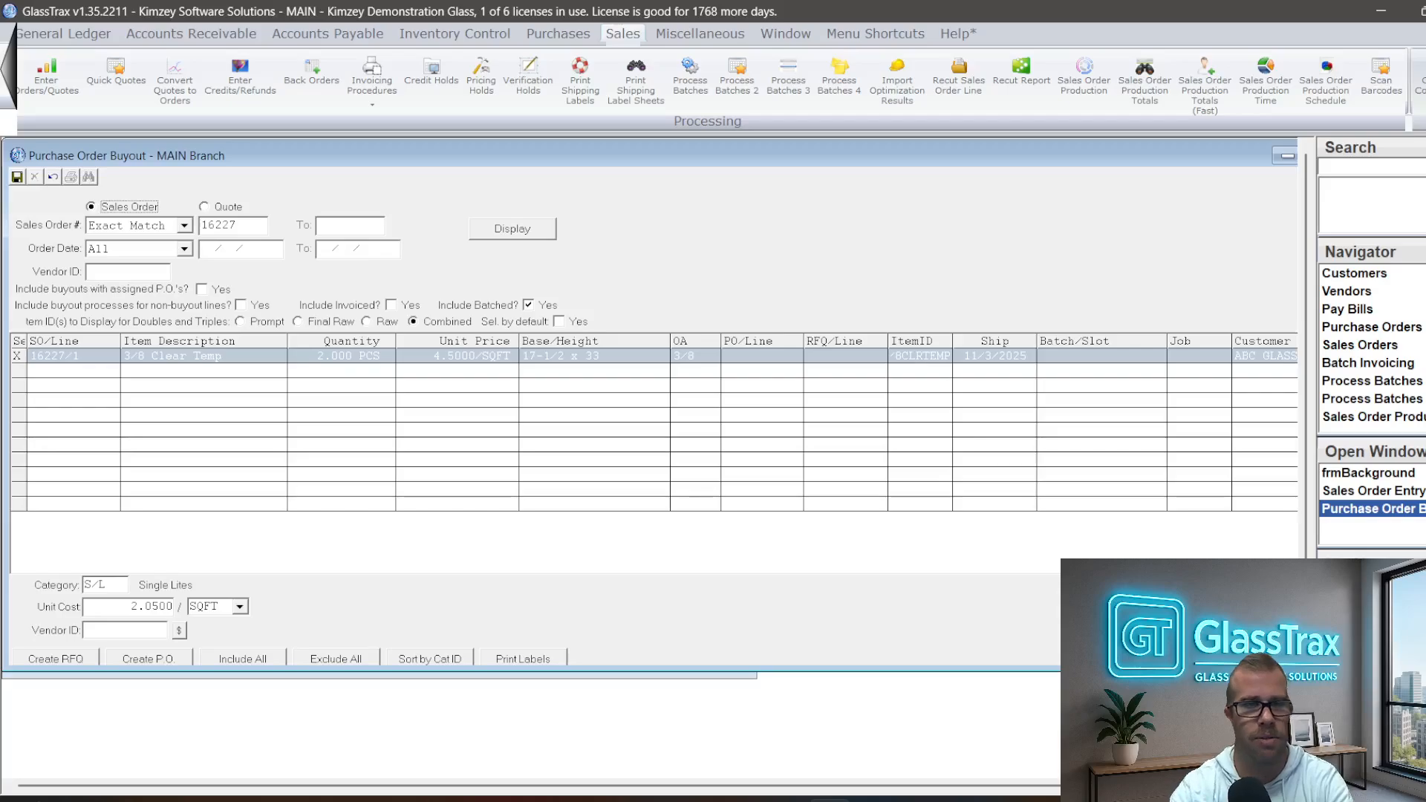
left_click(130, 630)
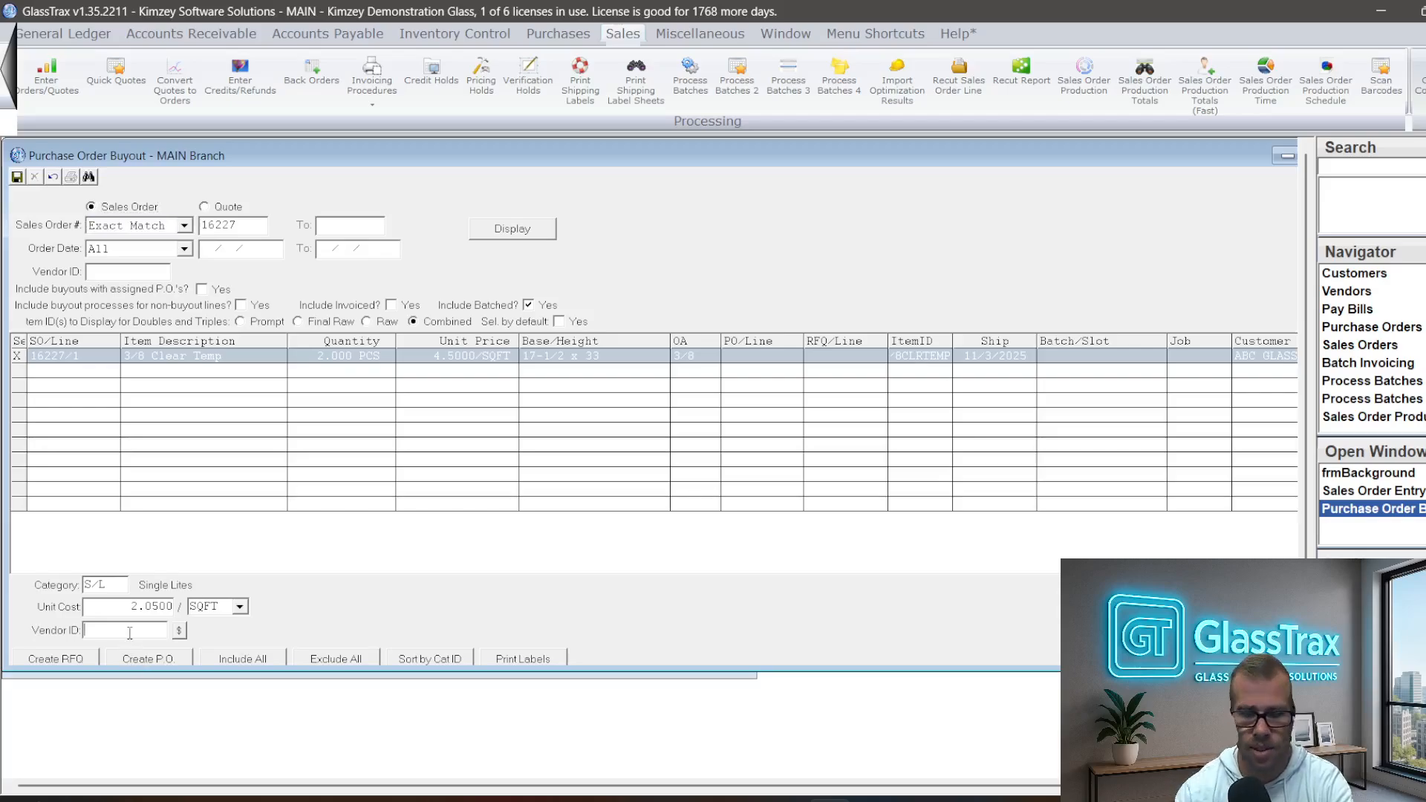
type("GLASSMAN")
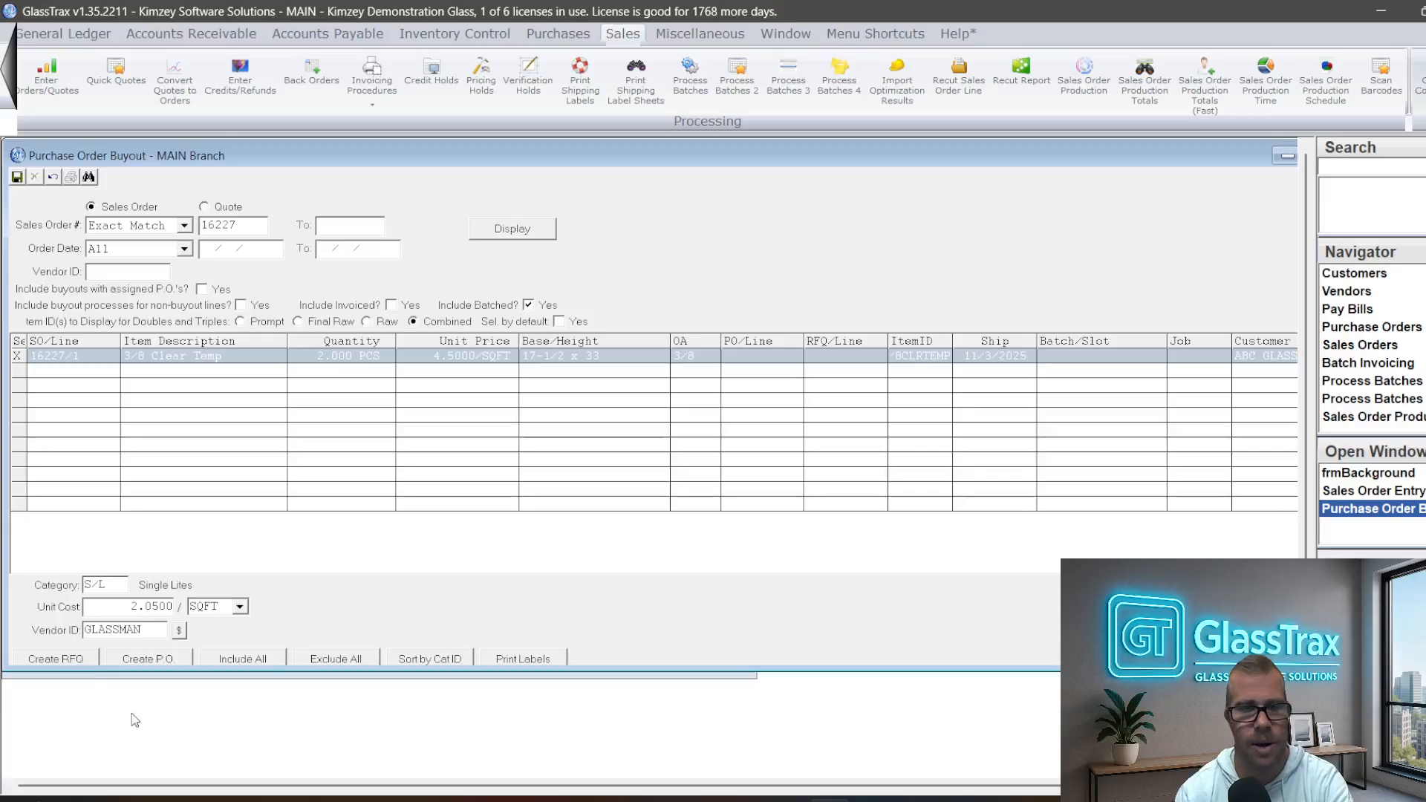
Create the buyout purchase order with the default note options, numbering it one higher than the sales order
left_click(159, 663)
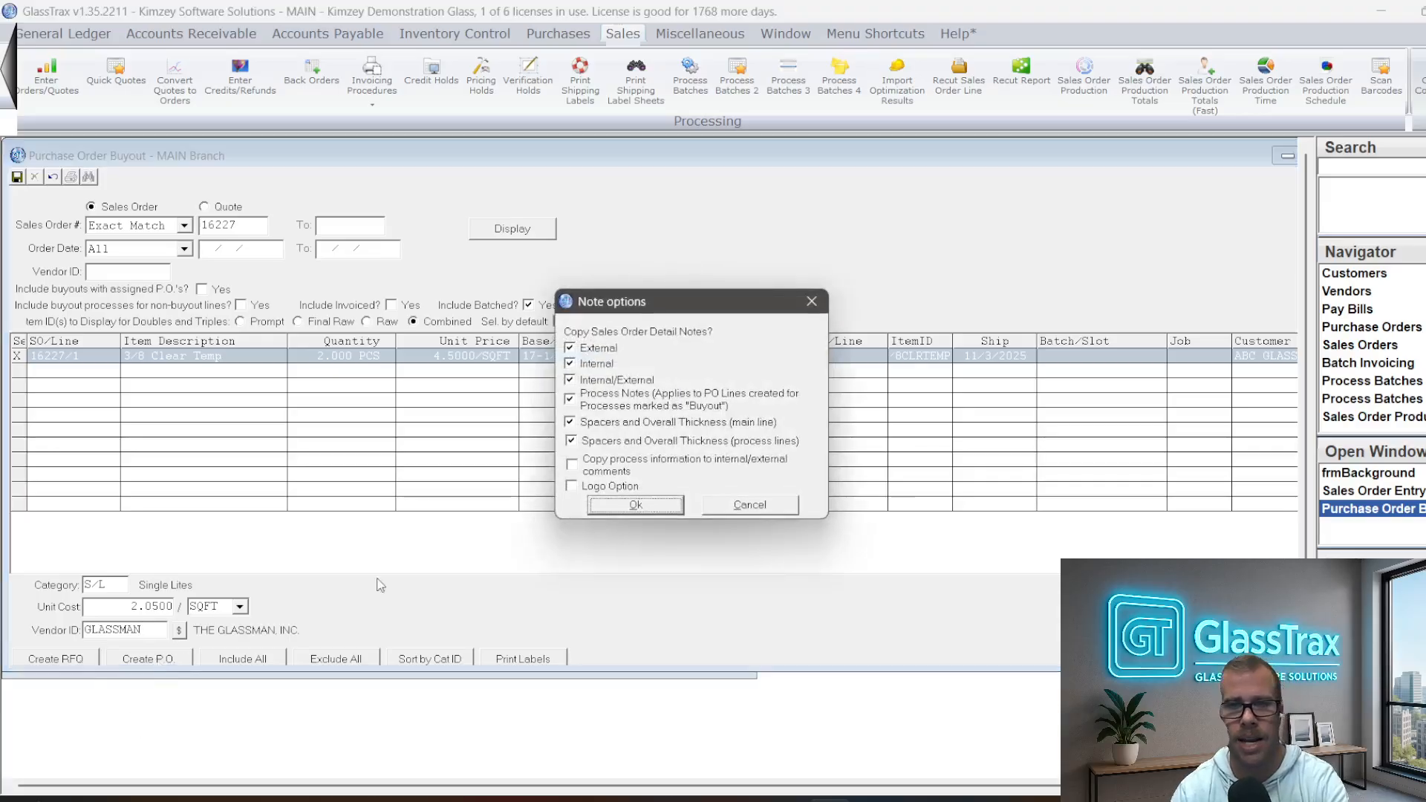
left_click(659, 506)
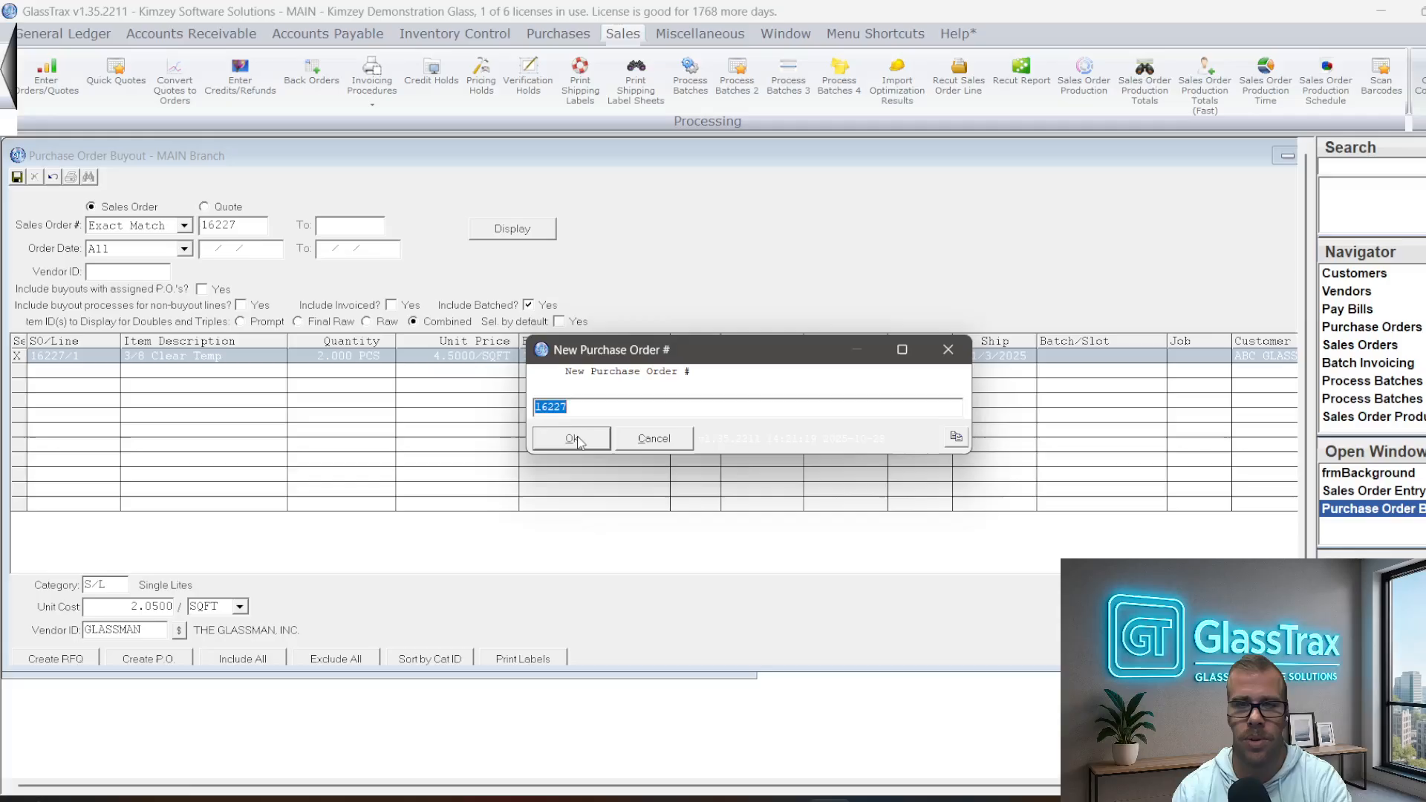
left_click(576, 436)
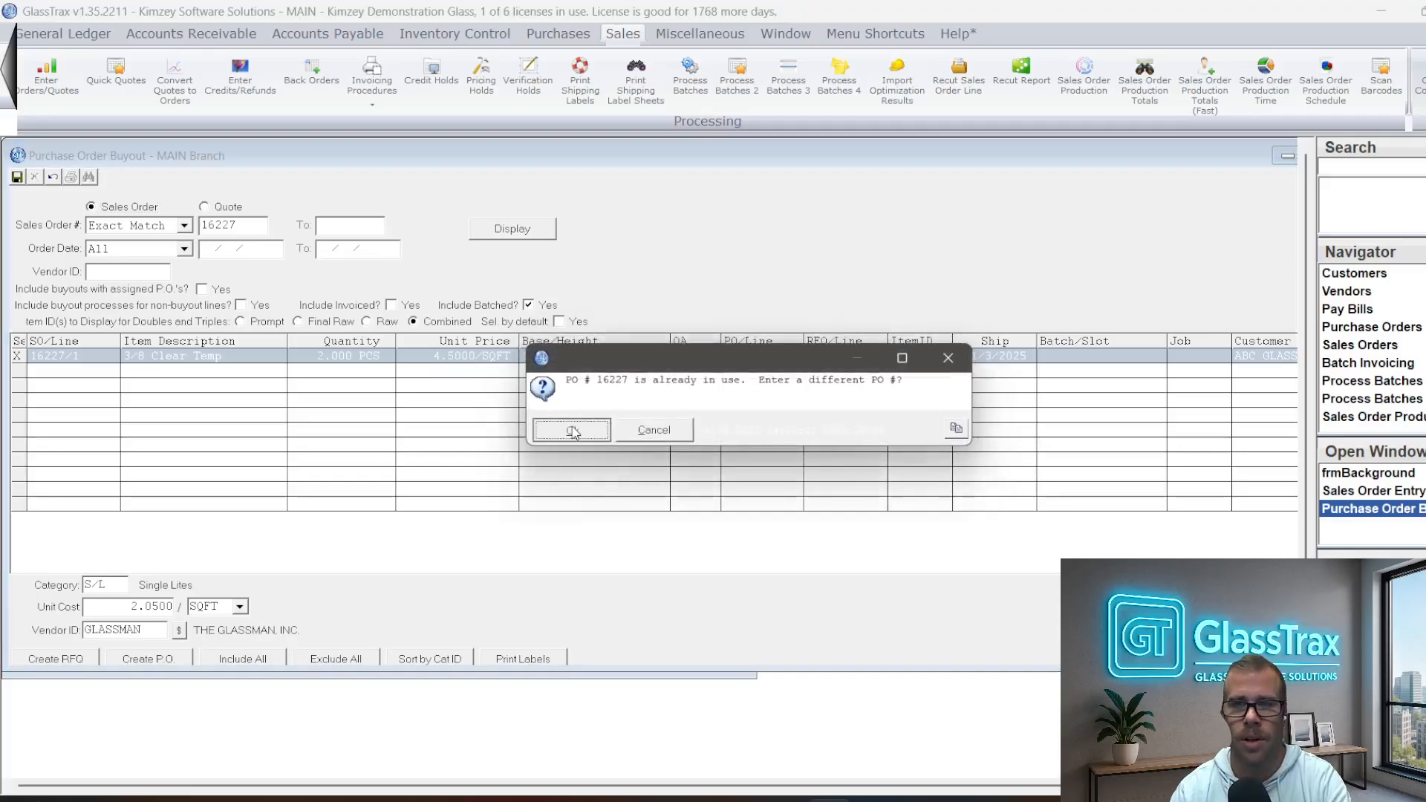
left_click(579, 438)
left_click(617, 415)
key("BackSpace")
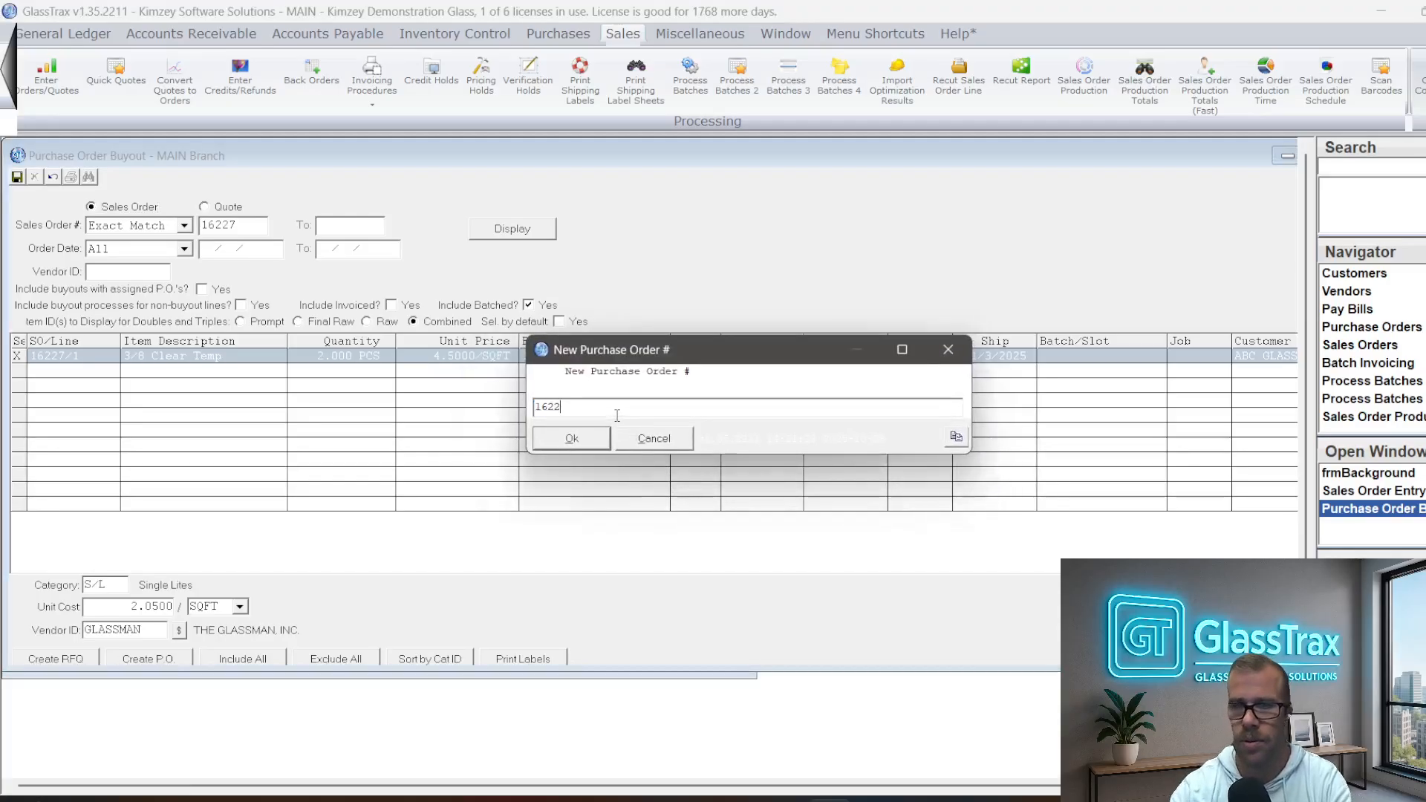
type("8")
left_click(566, 437)
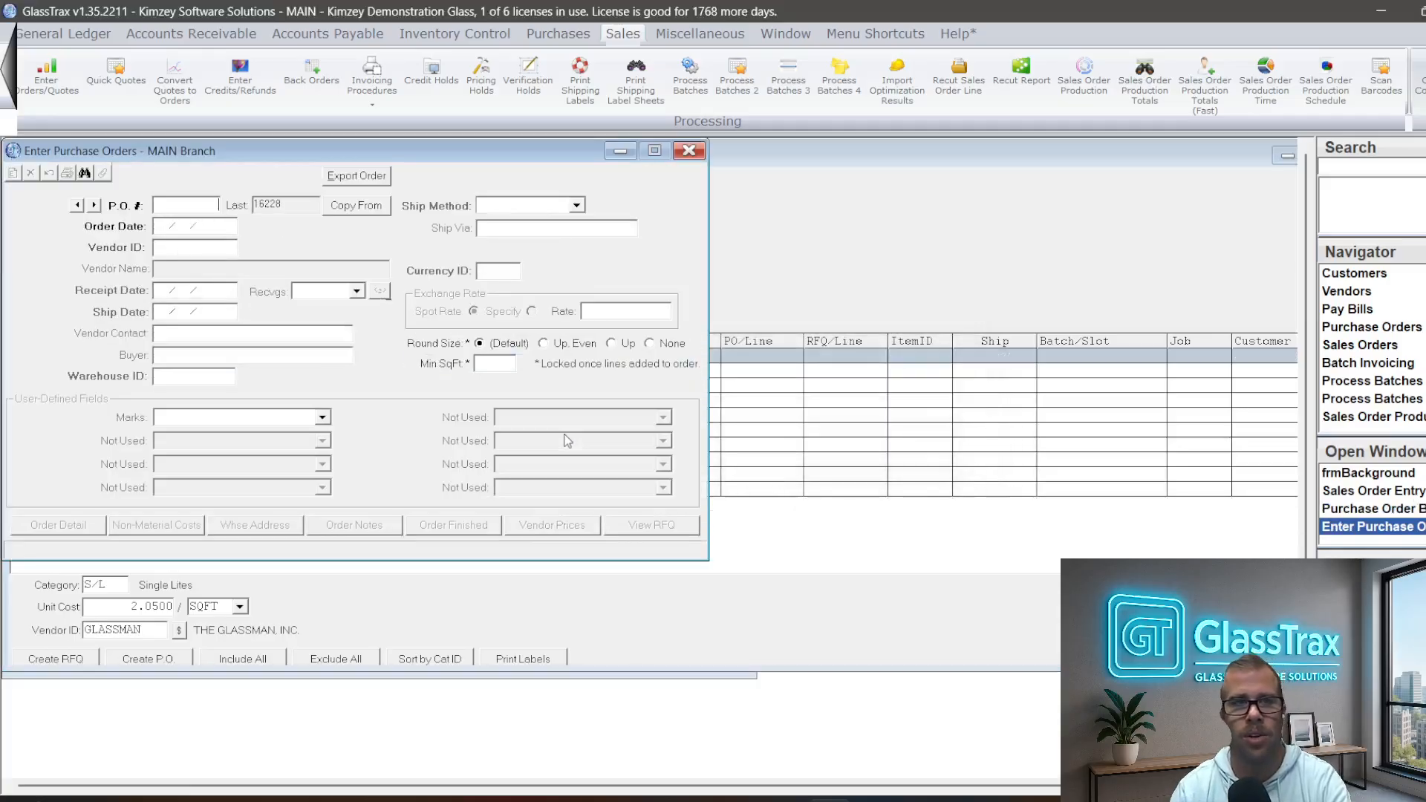
Load the new buyout purchase order, set its ship date to 10/28/2025 and open its line detail
key("Return")
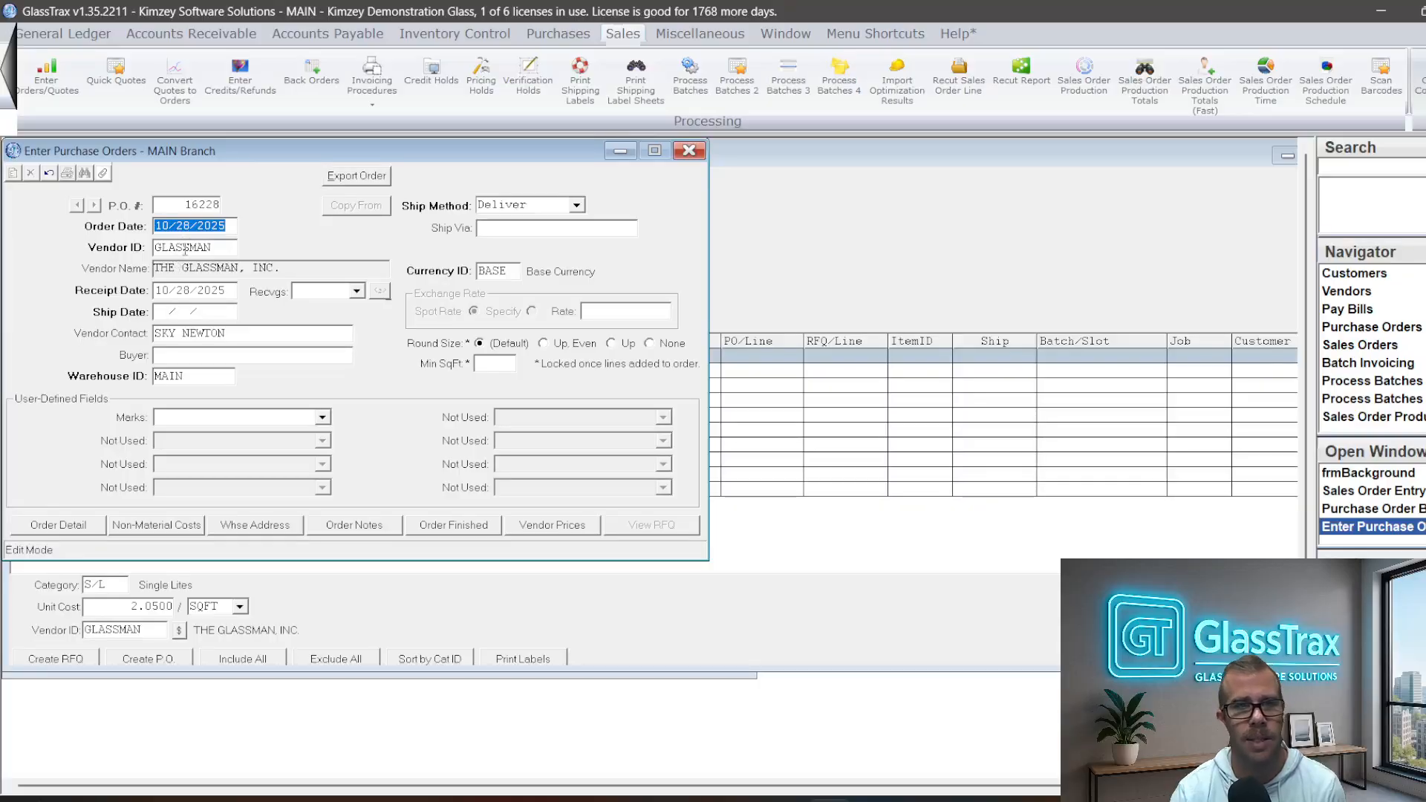
left_click(177, 312)
key("Return")
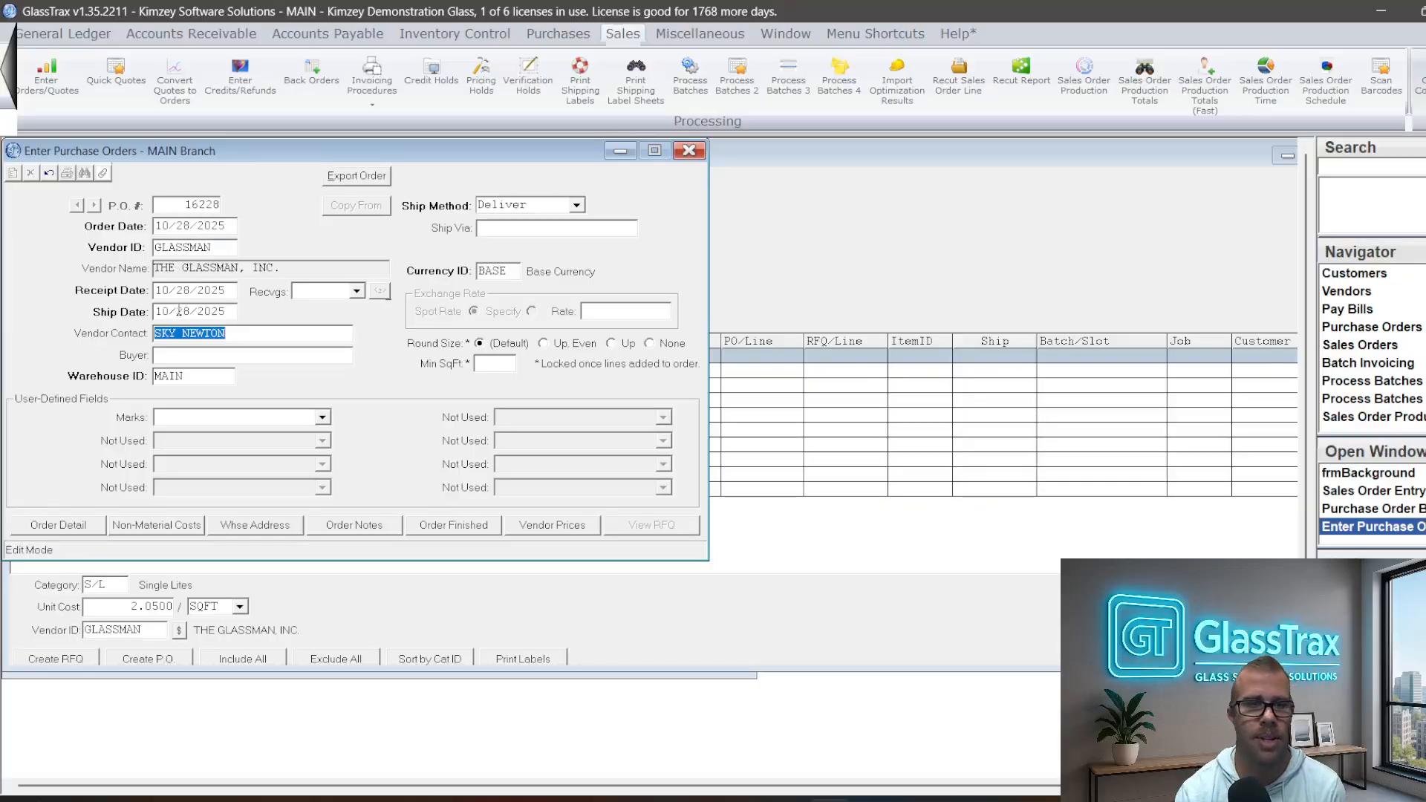
left_click(80, 526)
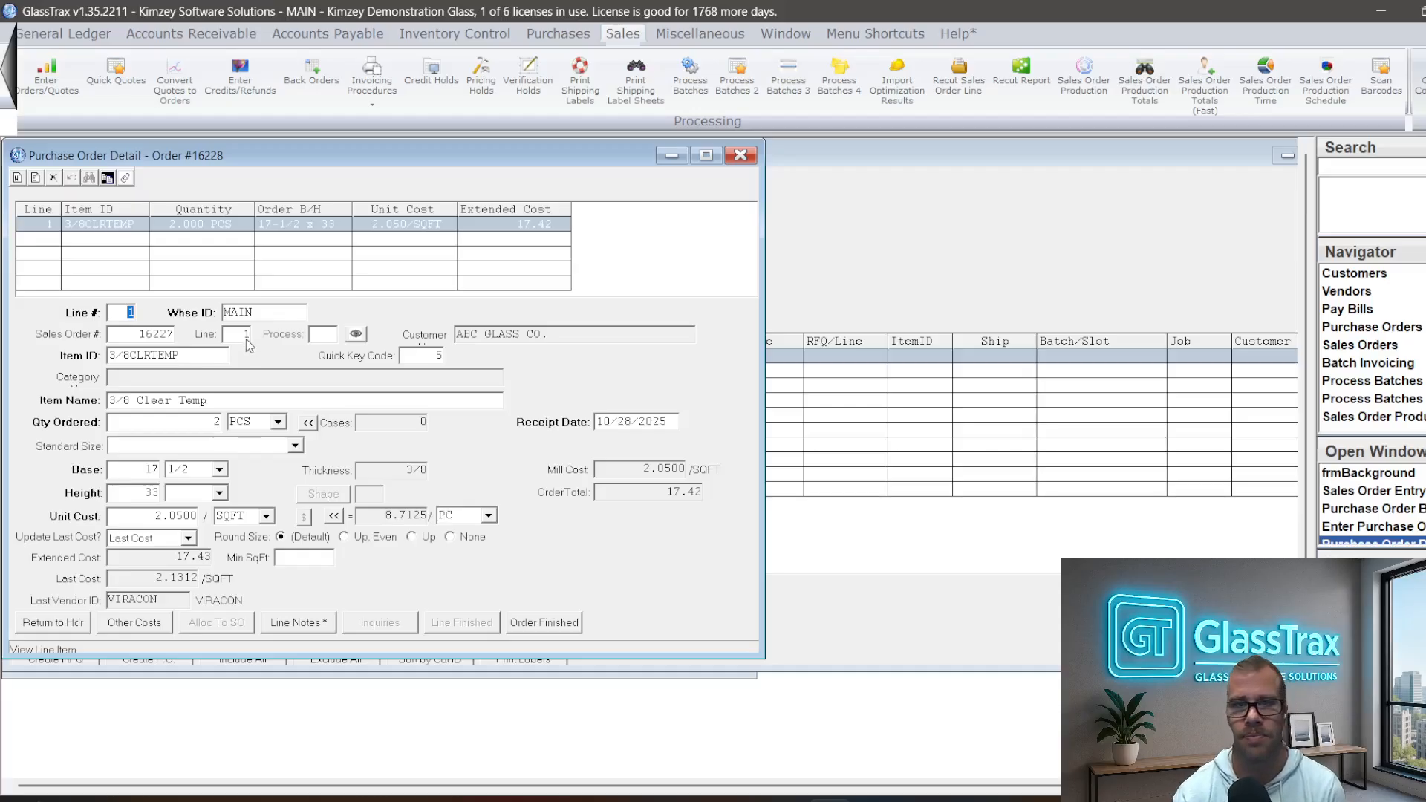
Finish the buyout purchase order without printing forms and close the purchase order, buyout and sales order windows
left_click(545, 623)
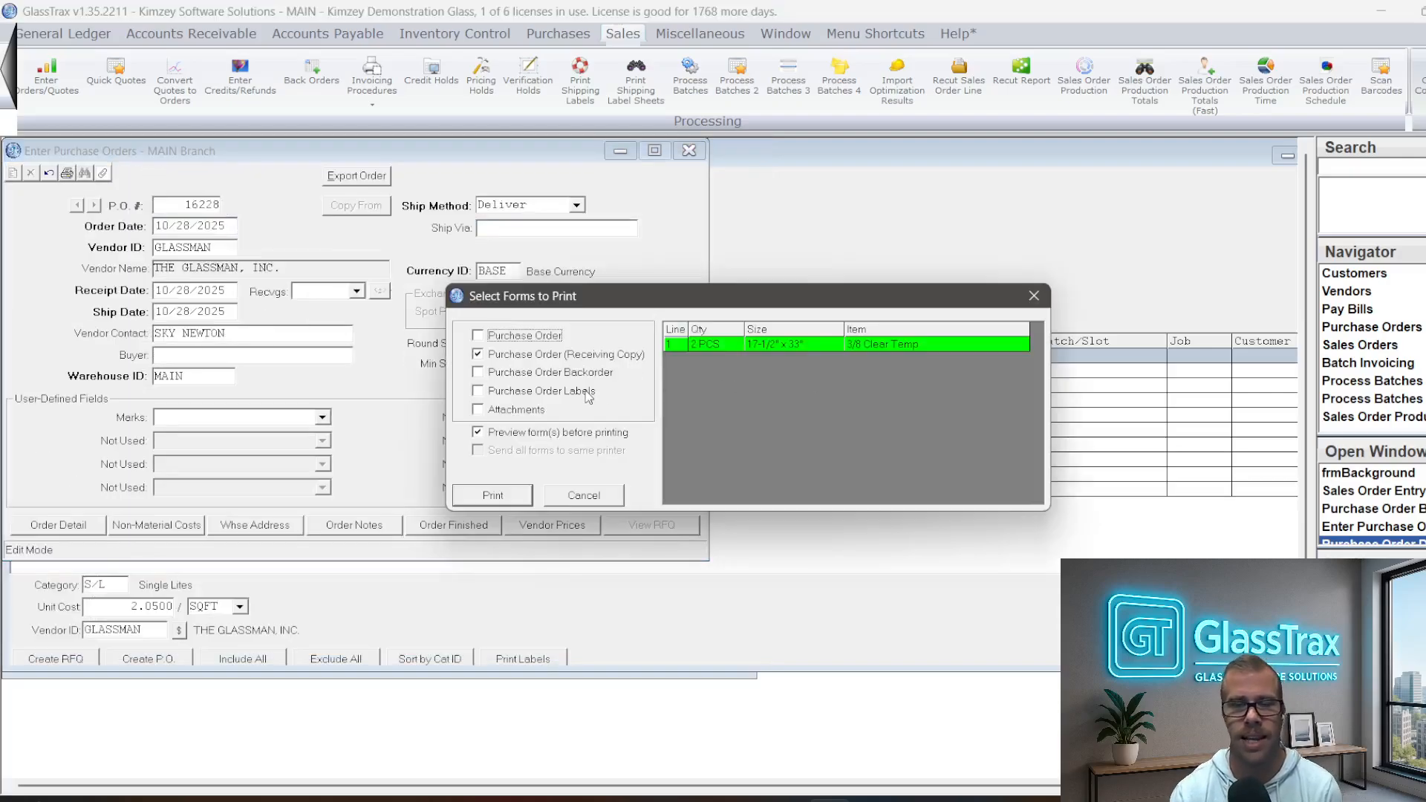
left_click(594, 498)
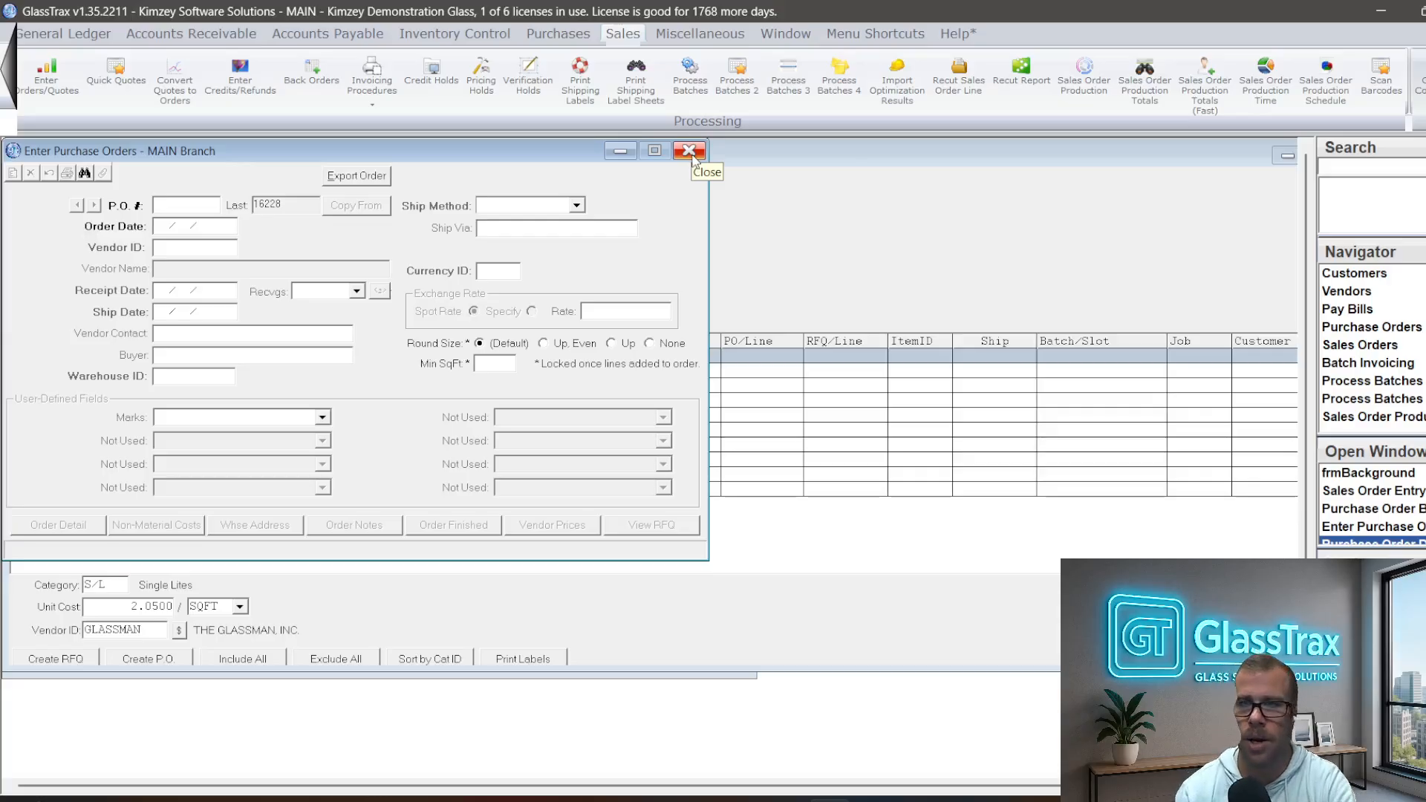
left_click(688, 152)
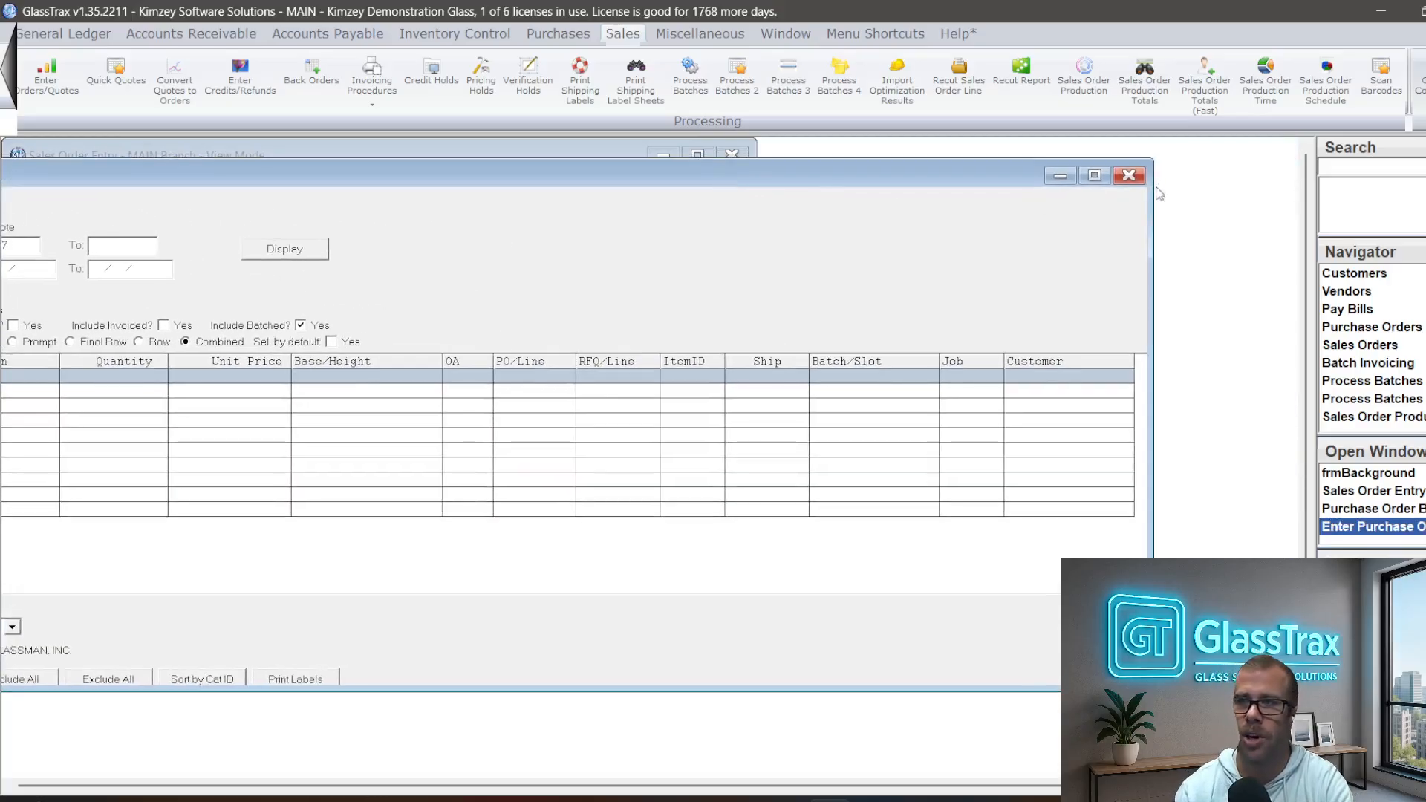
left_click(1129, 175)
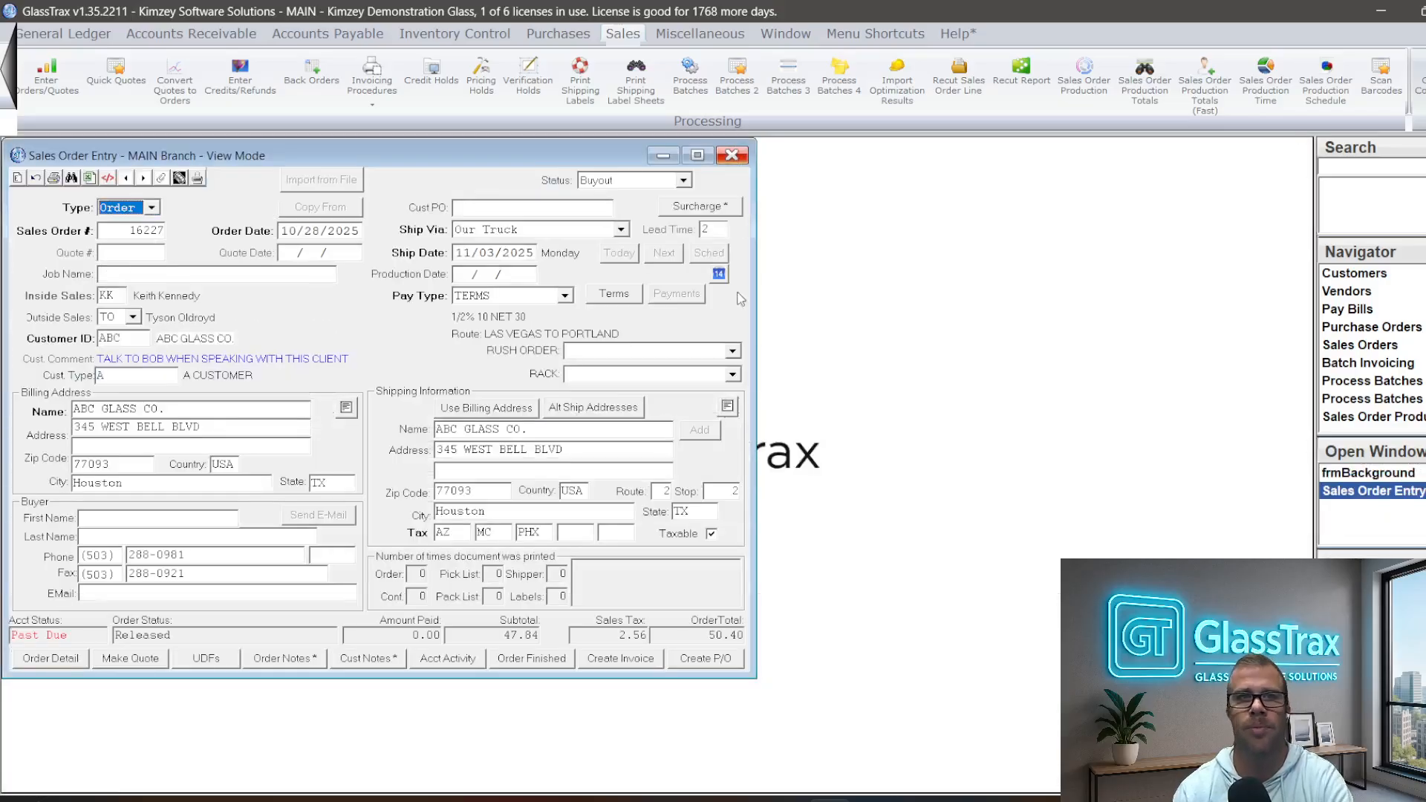
left_click(732, 155)
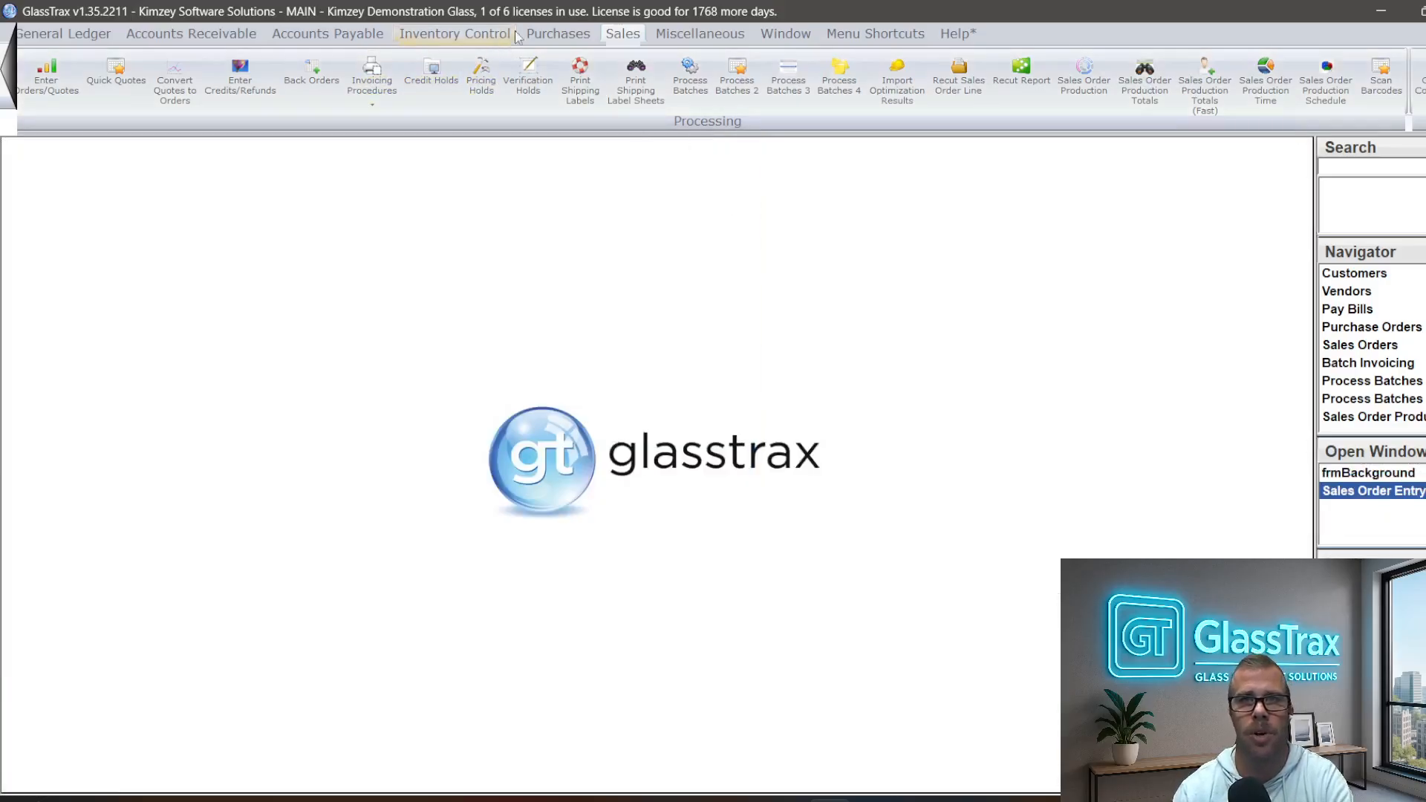
Start a new supporting purchase order with cost type Freight, dated 10/28/2025, for vendor FedEx
left_click(557, 33)
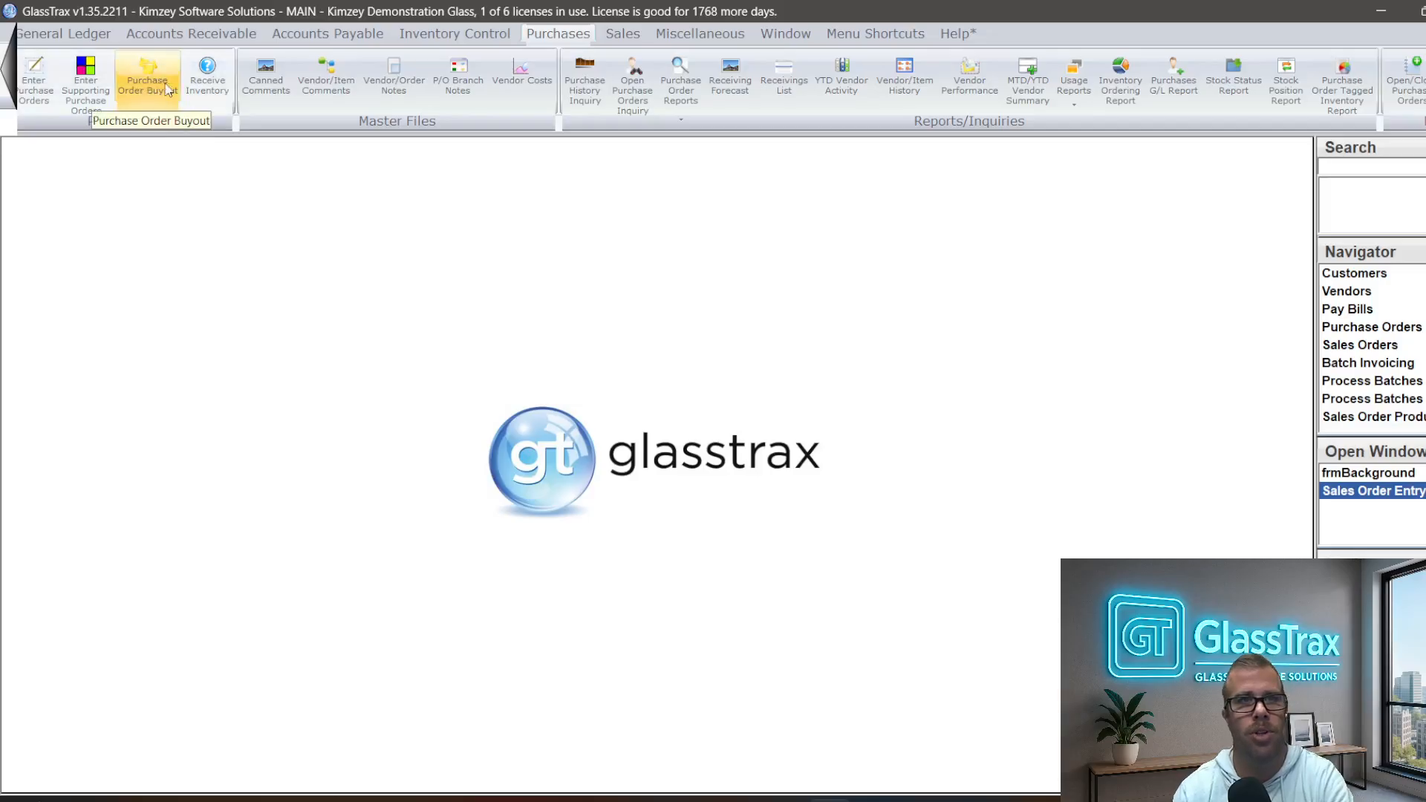
left_click(85, 85)
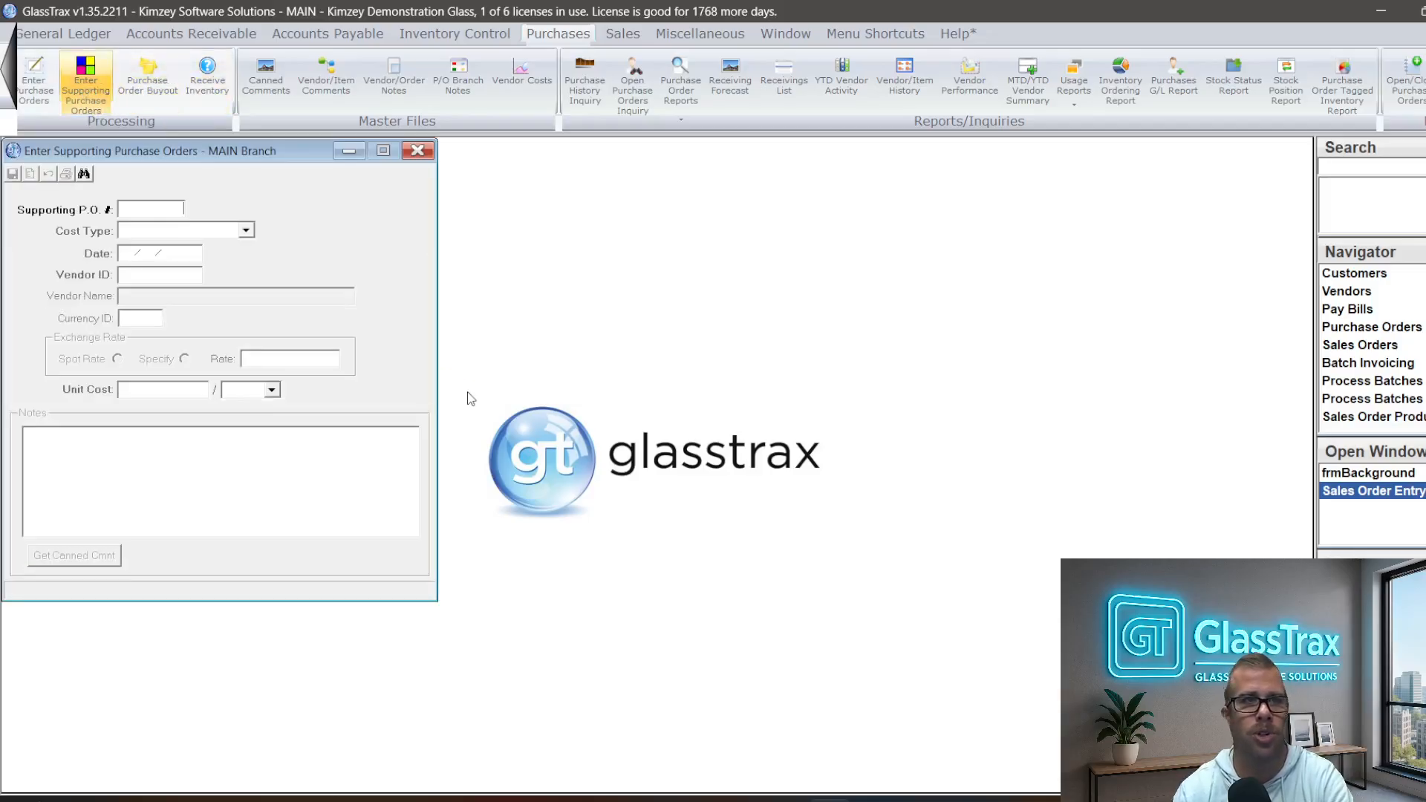
left_click_drag(235, 157, 309, 164)
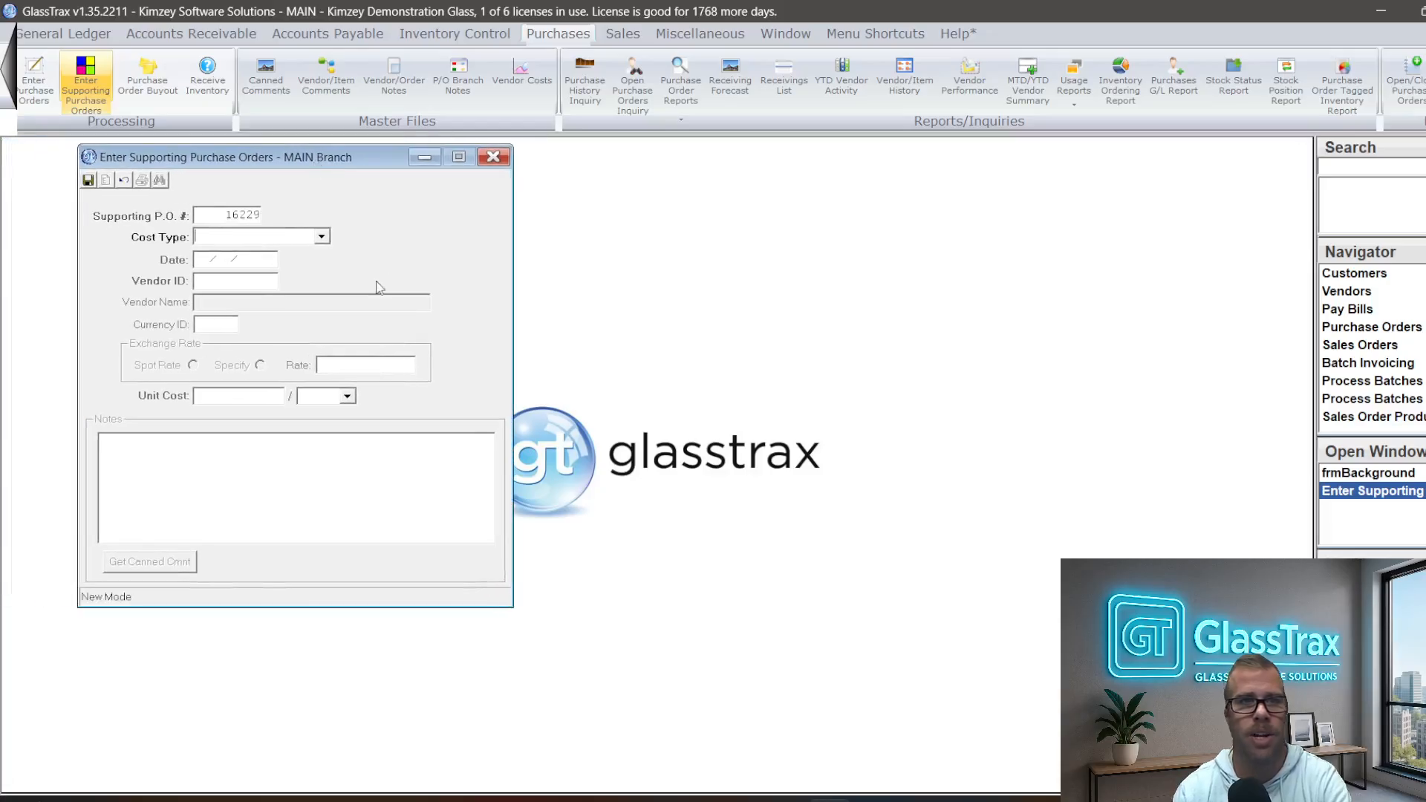
left_click(322, 236)
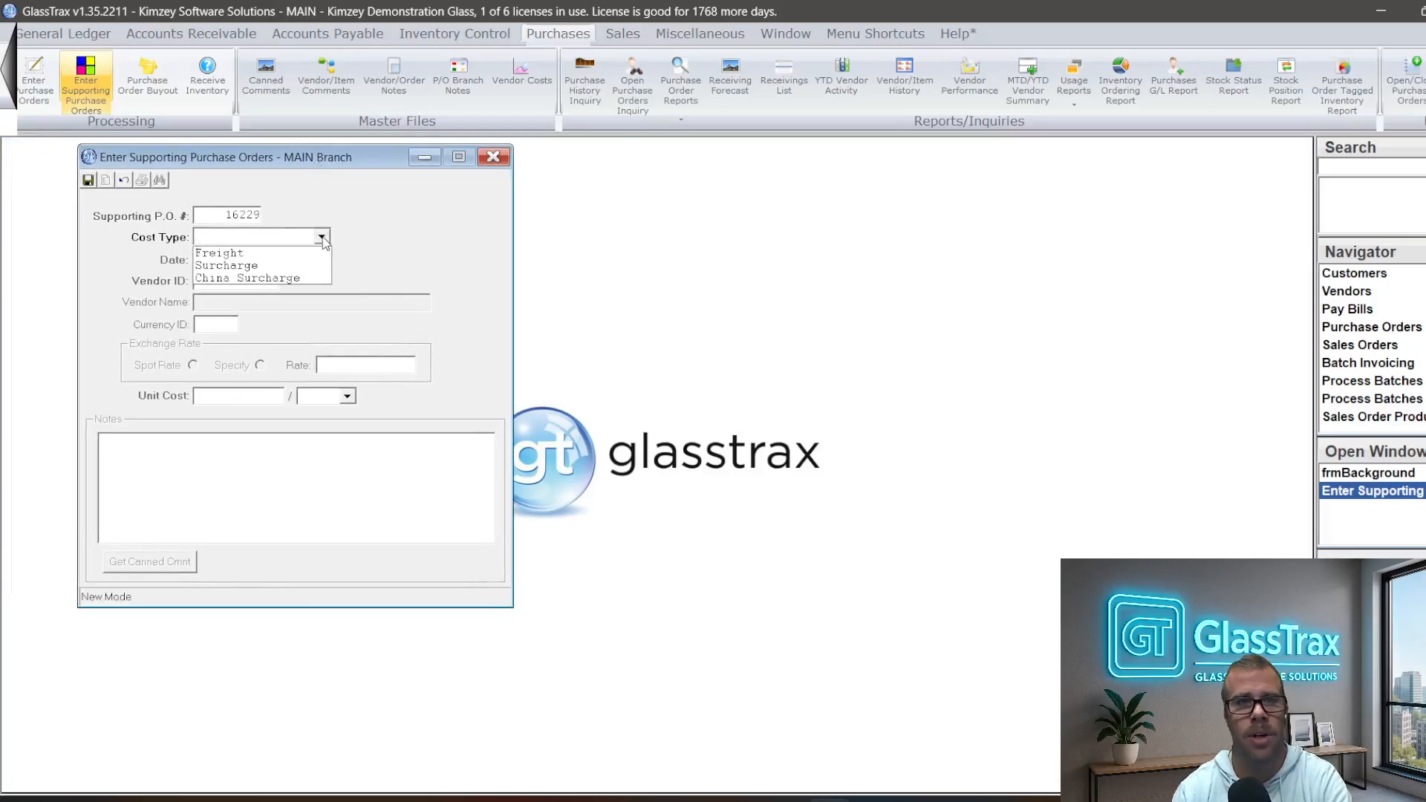
left_click(275, 253)
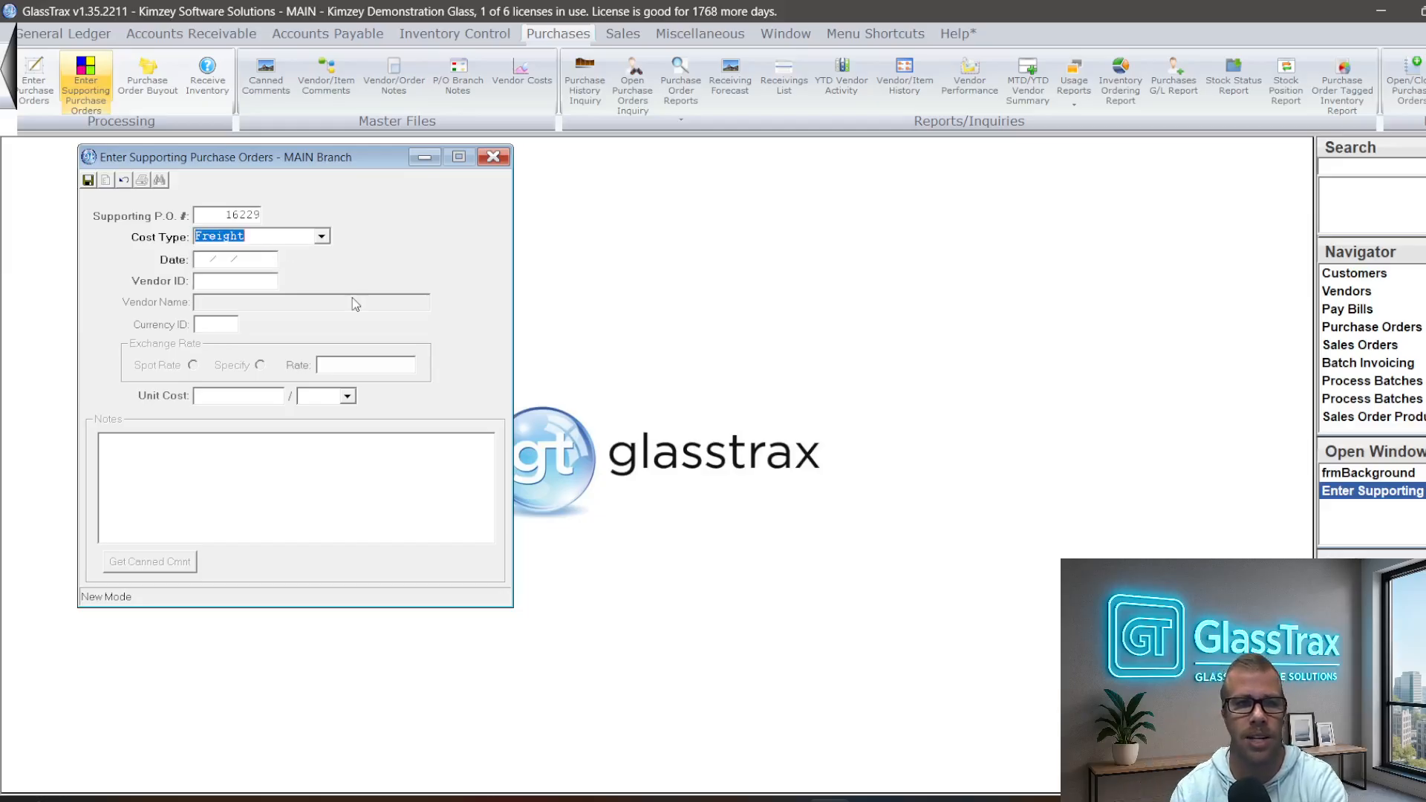
double_click(234, 287)
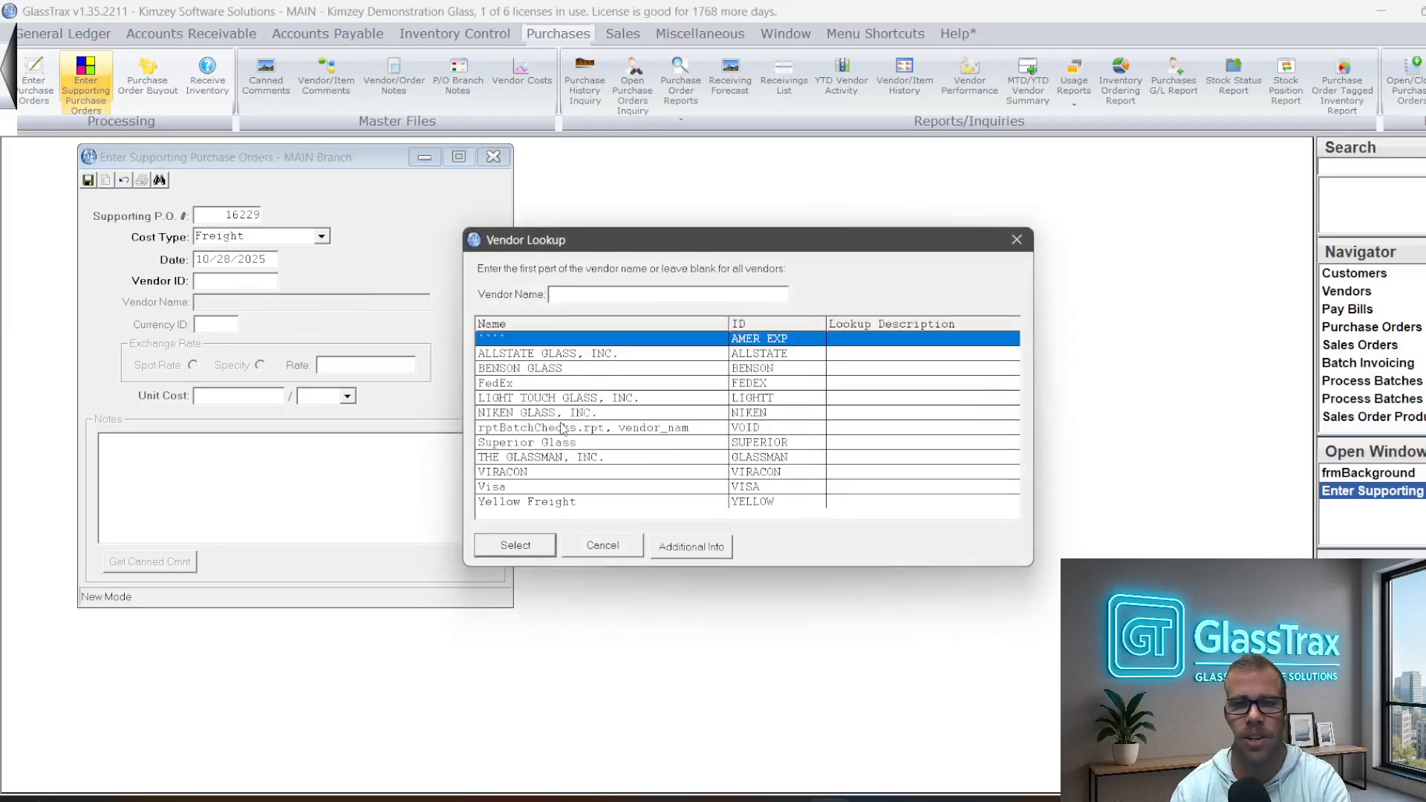
left_click(518, 383)
left_click(518, 546)
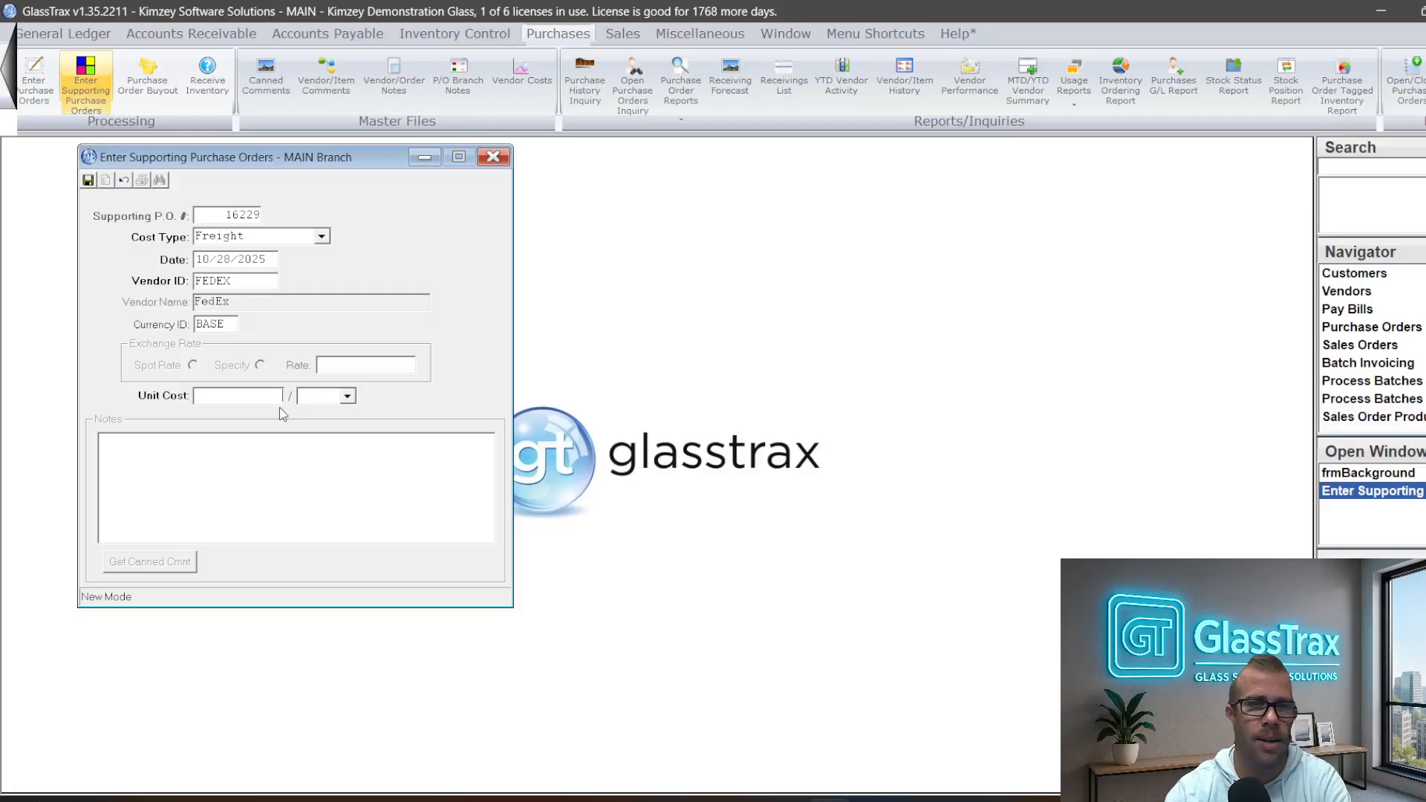
Set the freight unit cost to 500 per LOT and save the supporting purchase order without printing it
type("500")
key("Tab")
left_click(347, 397)
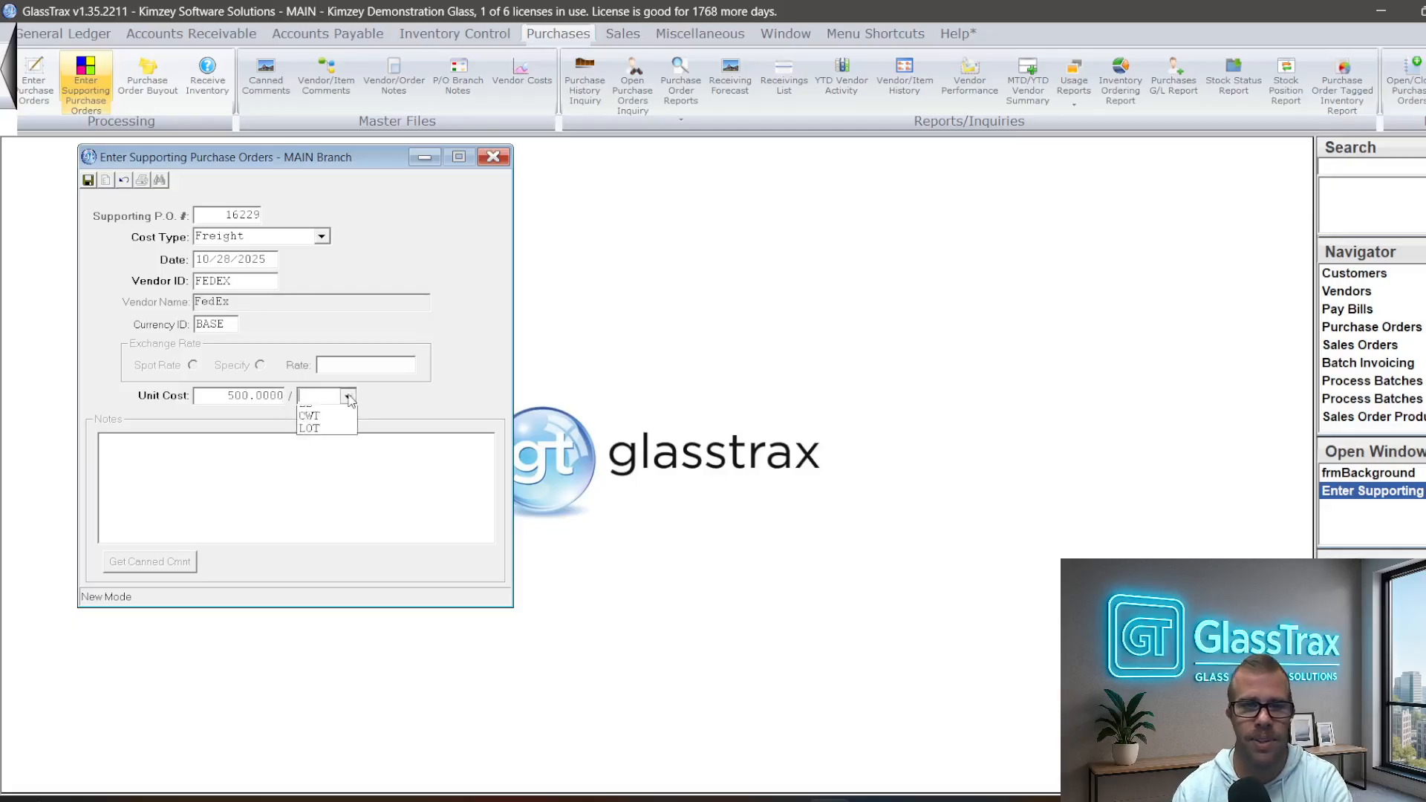
left_click(325, 429)
left_click(329, 438)
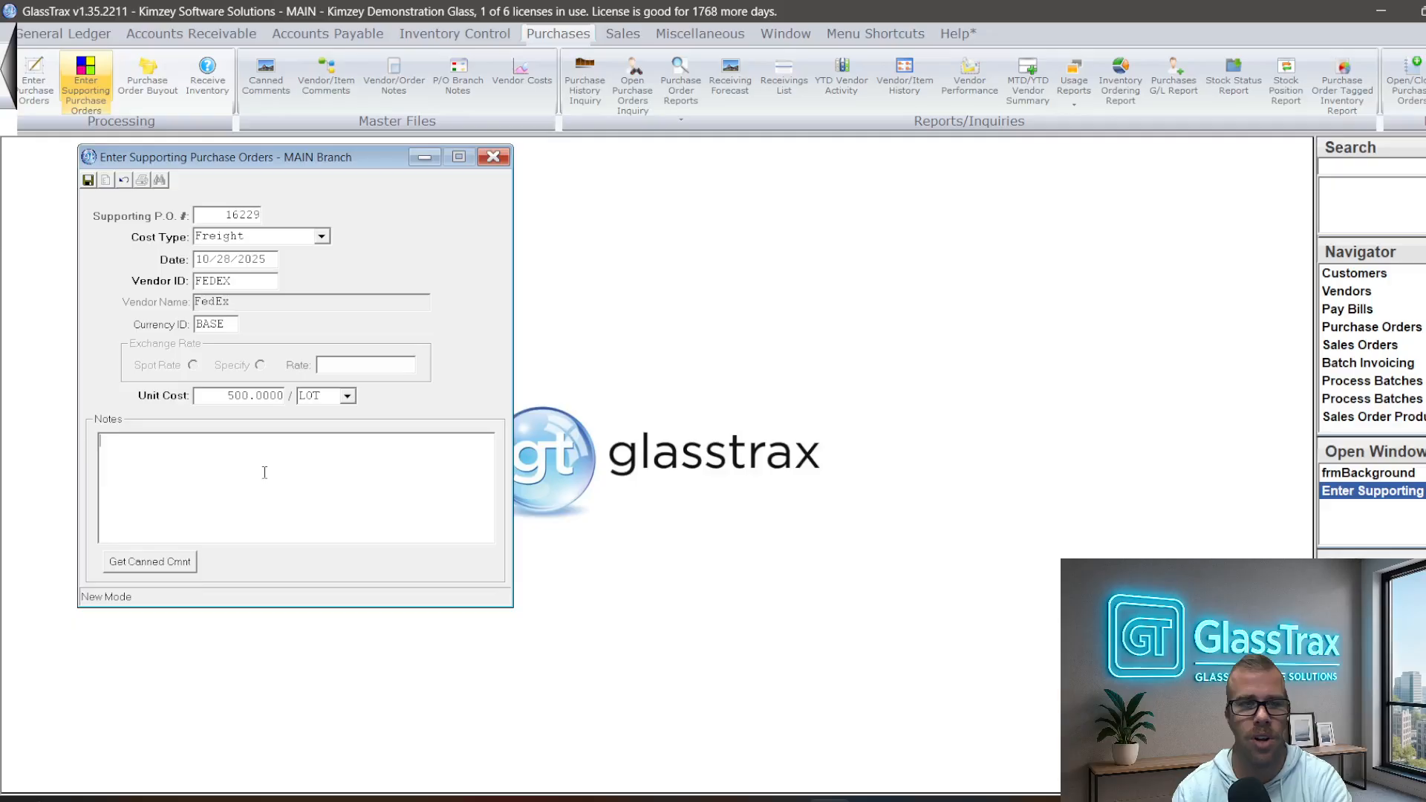
left_click(88, 179)
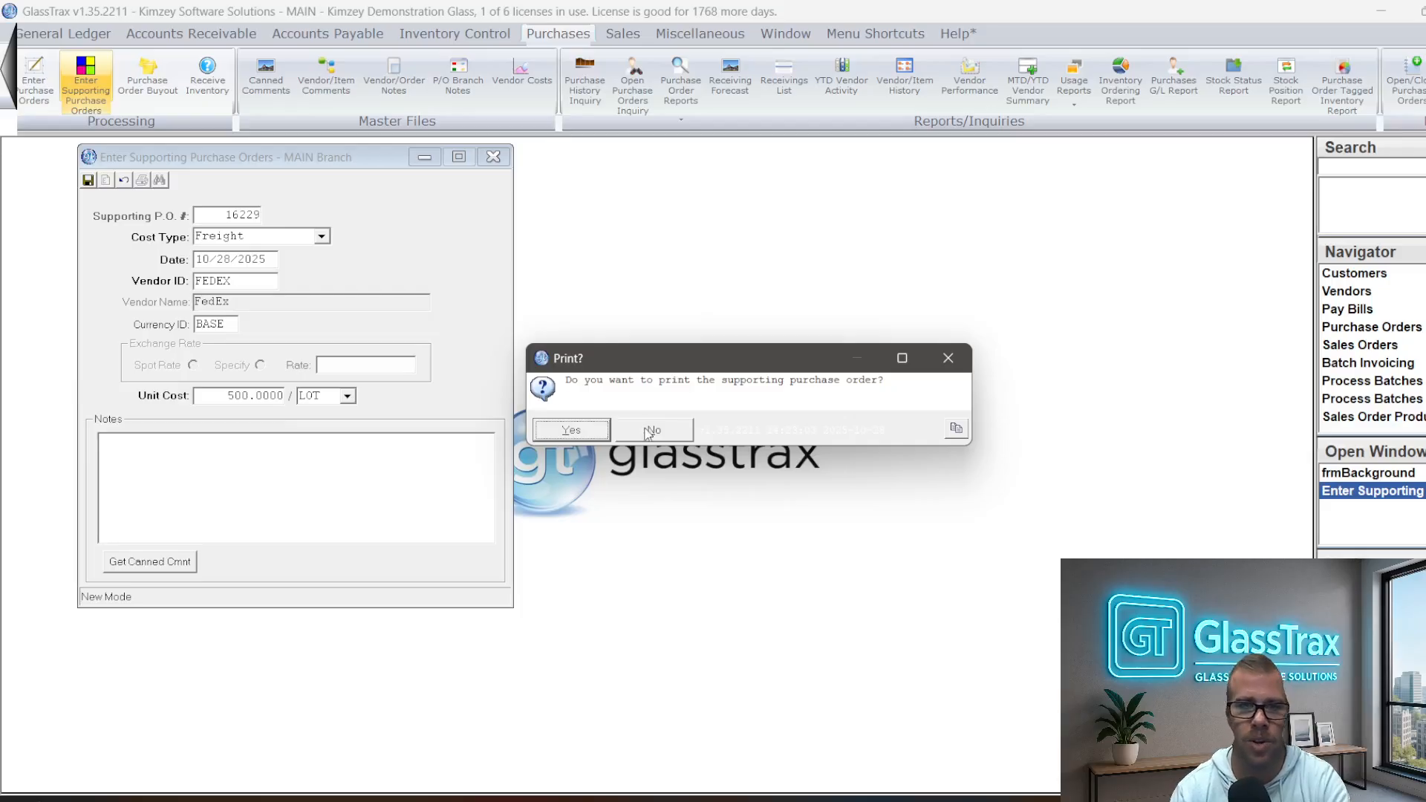
left_click(651, 432)
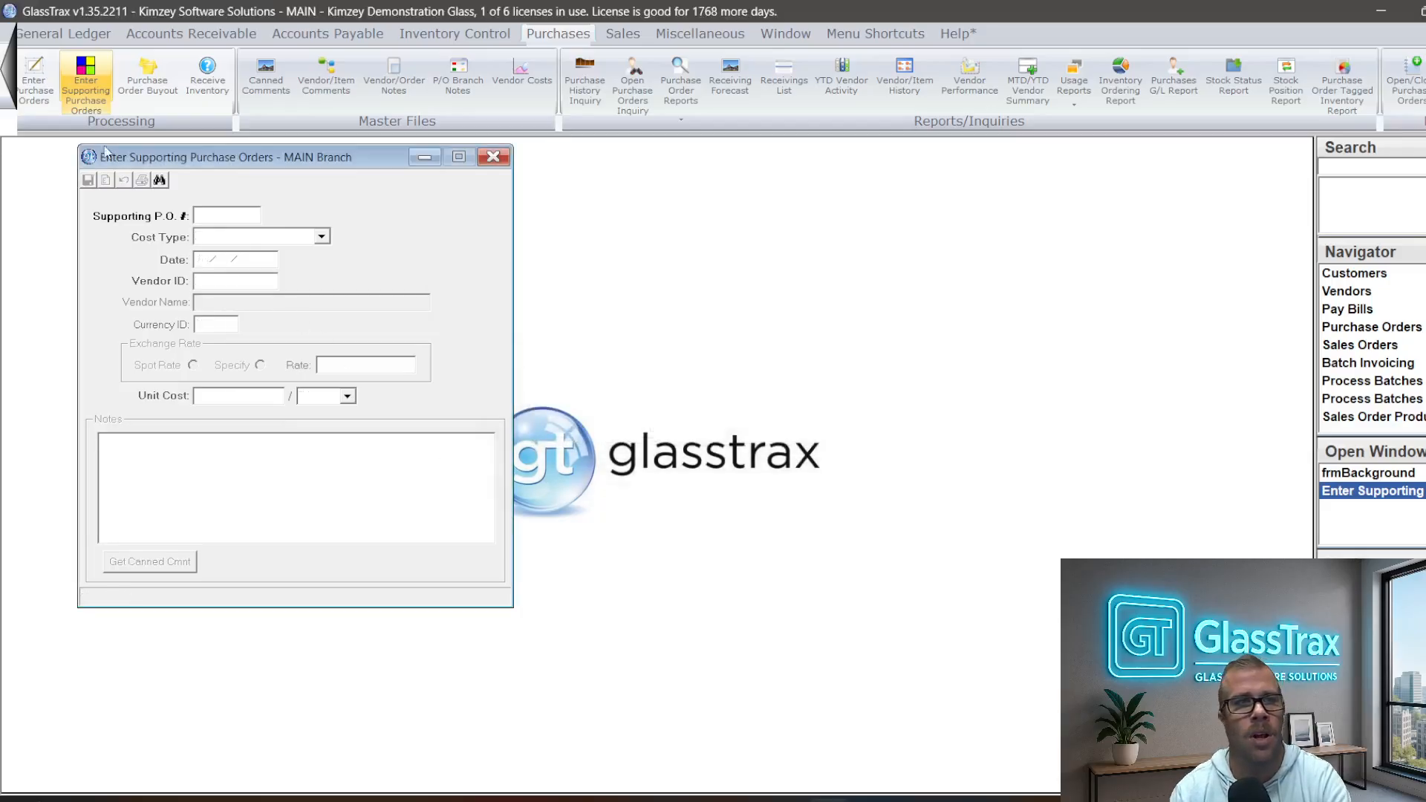
Load the stock purchase order for vendor The Glassman, Inc. by its P.O. number and open its non-material costs
left_click(34, 82)
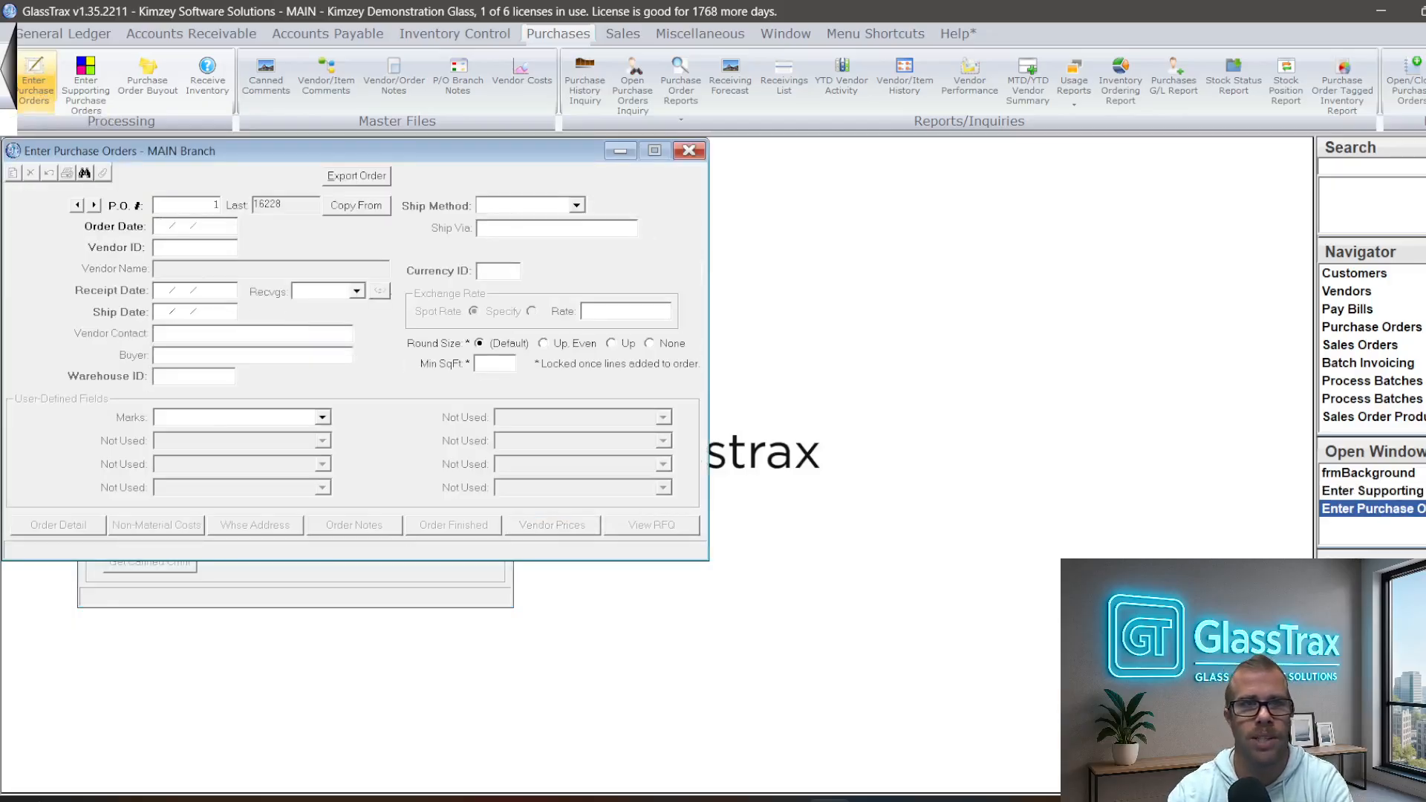
type("16227")
key("Return")
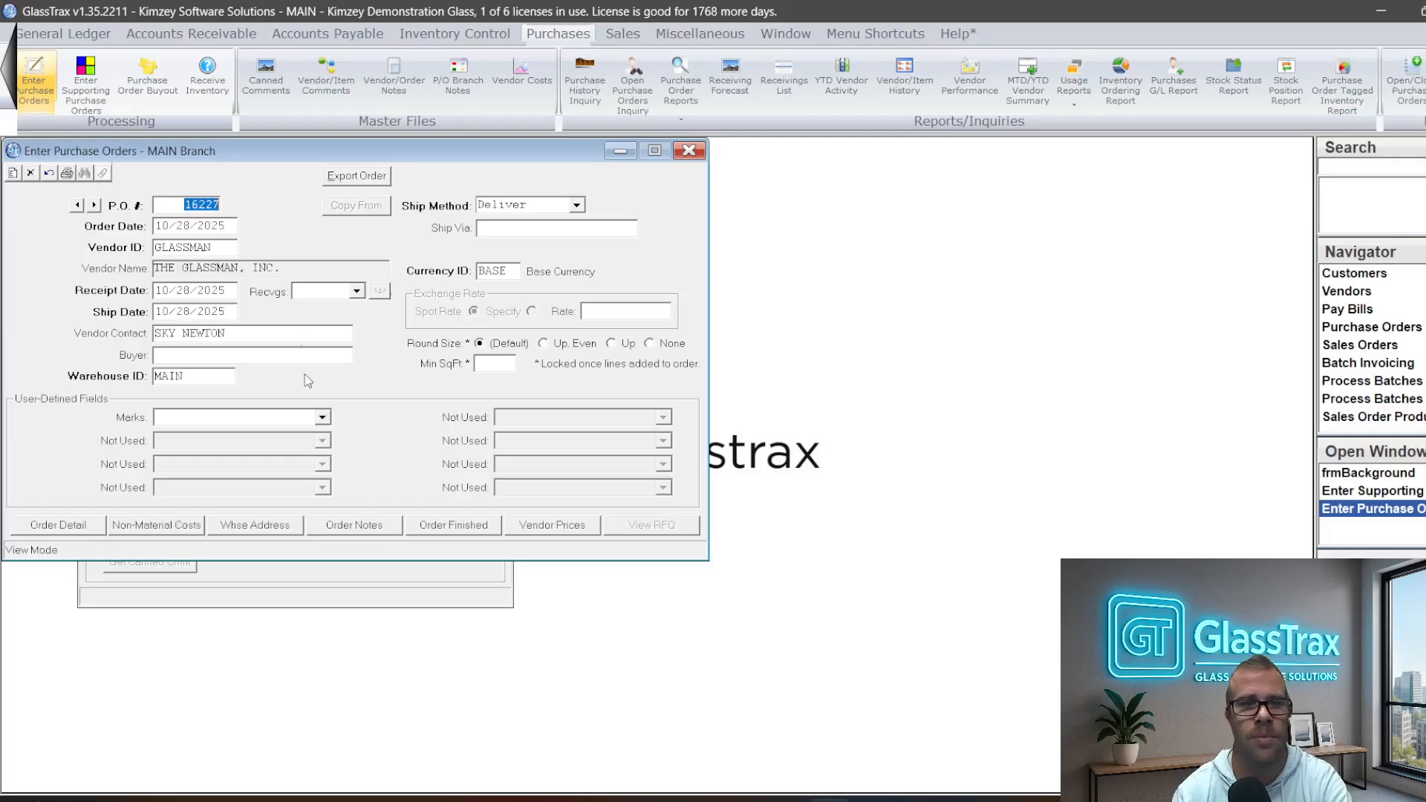
left_click(157, 525)
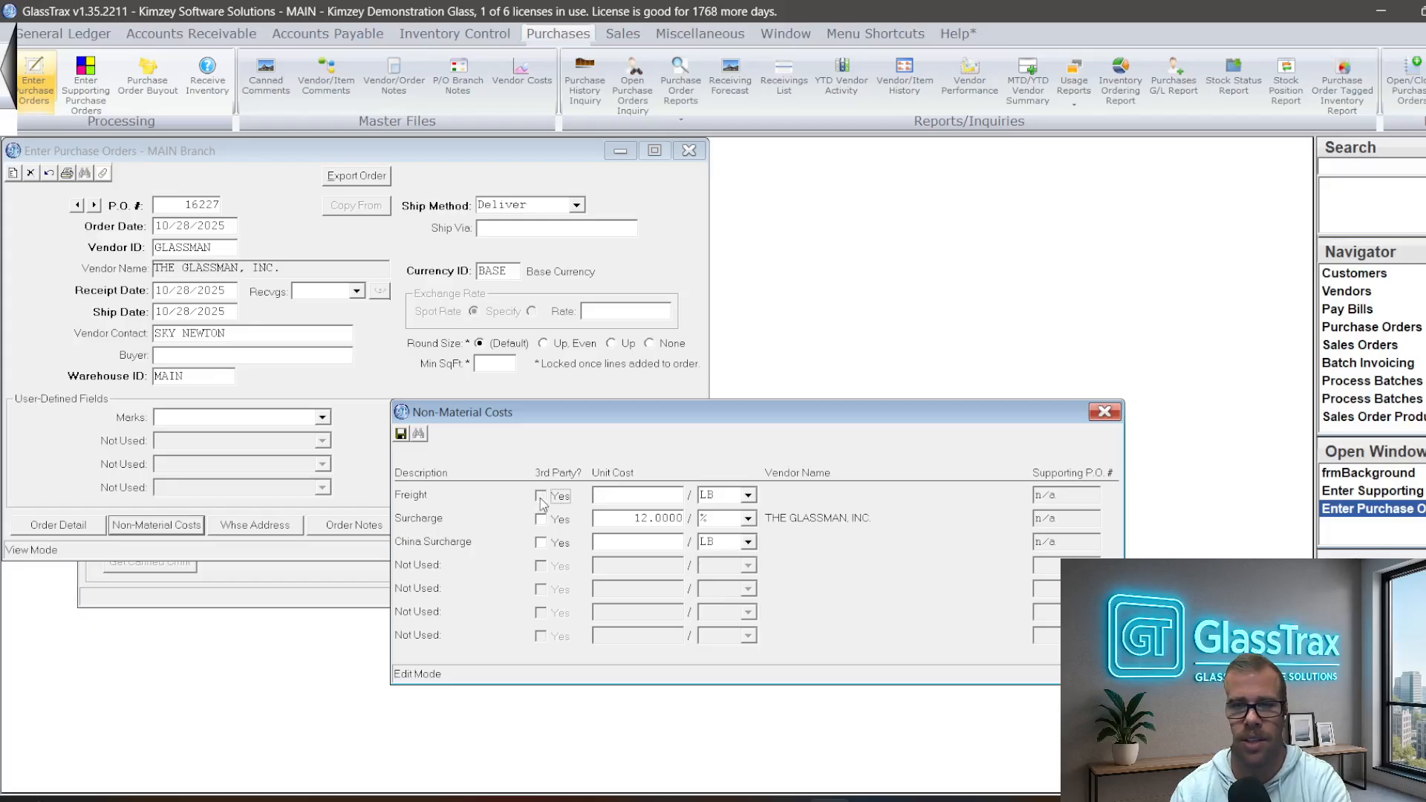
Mark the Freight cost as third party and link it to the FedEx supporting purchase order by its number
left_click(541, 497)
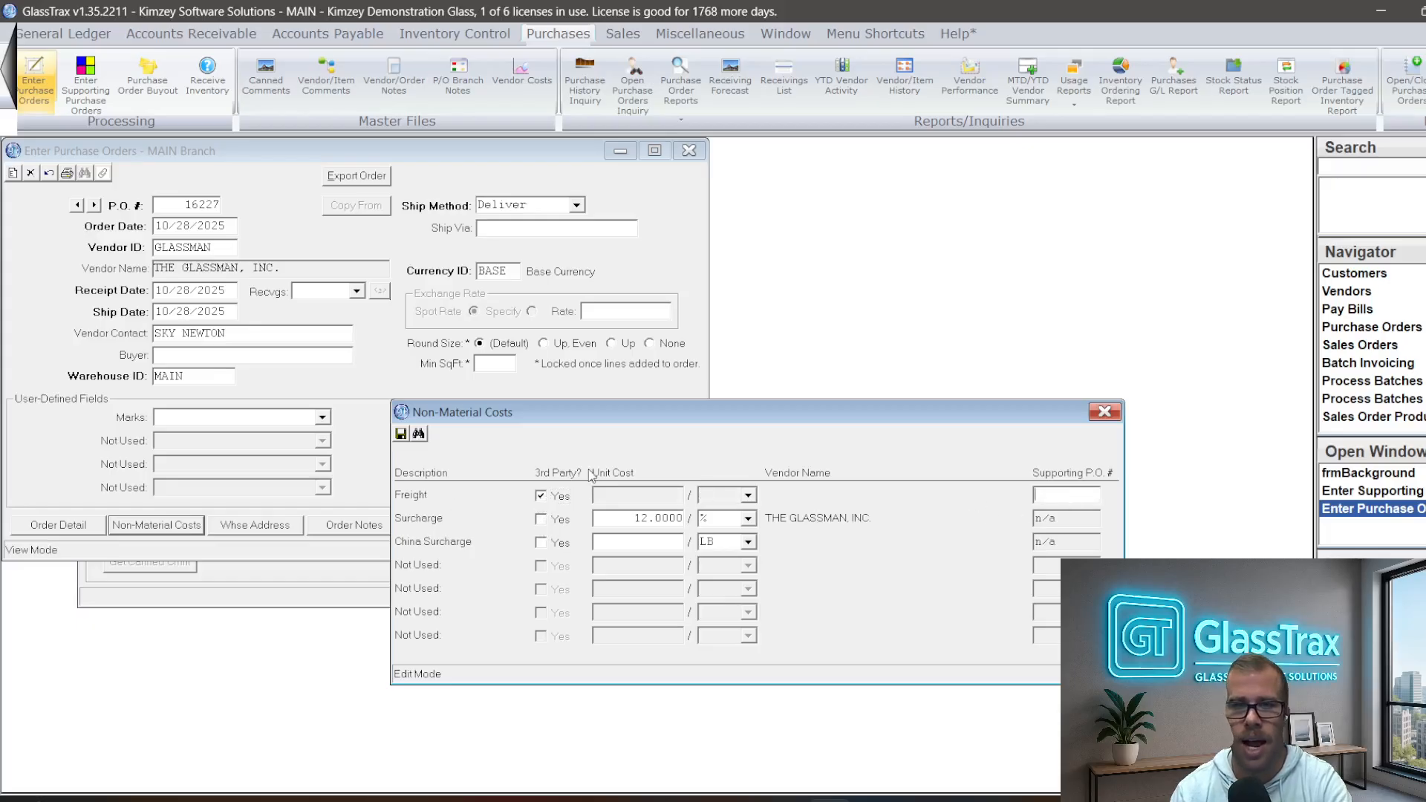
type("16229")
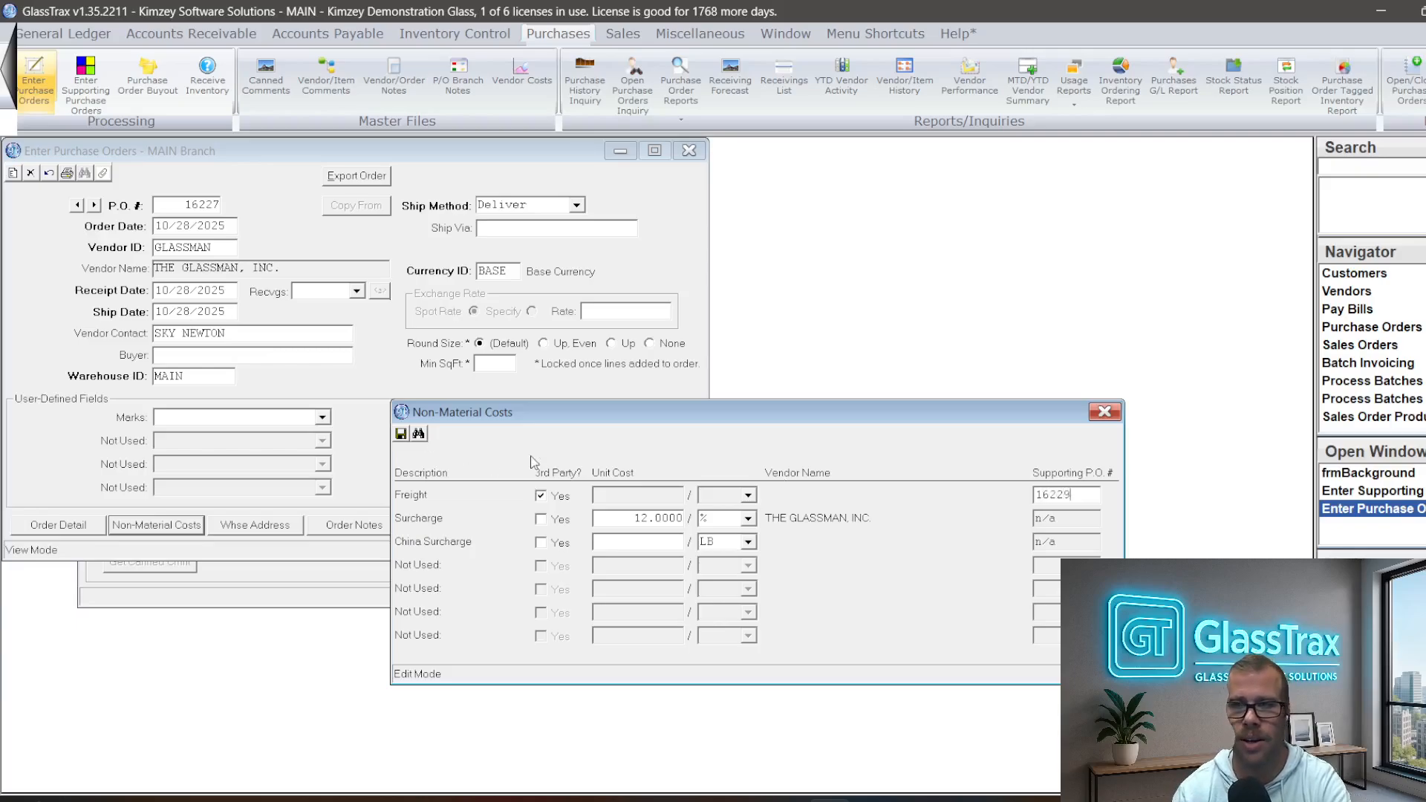
key("Tab")
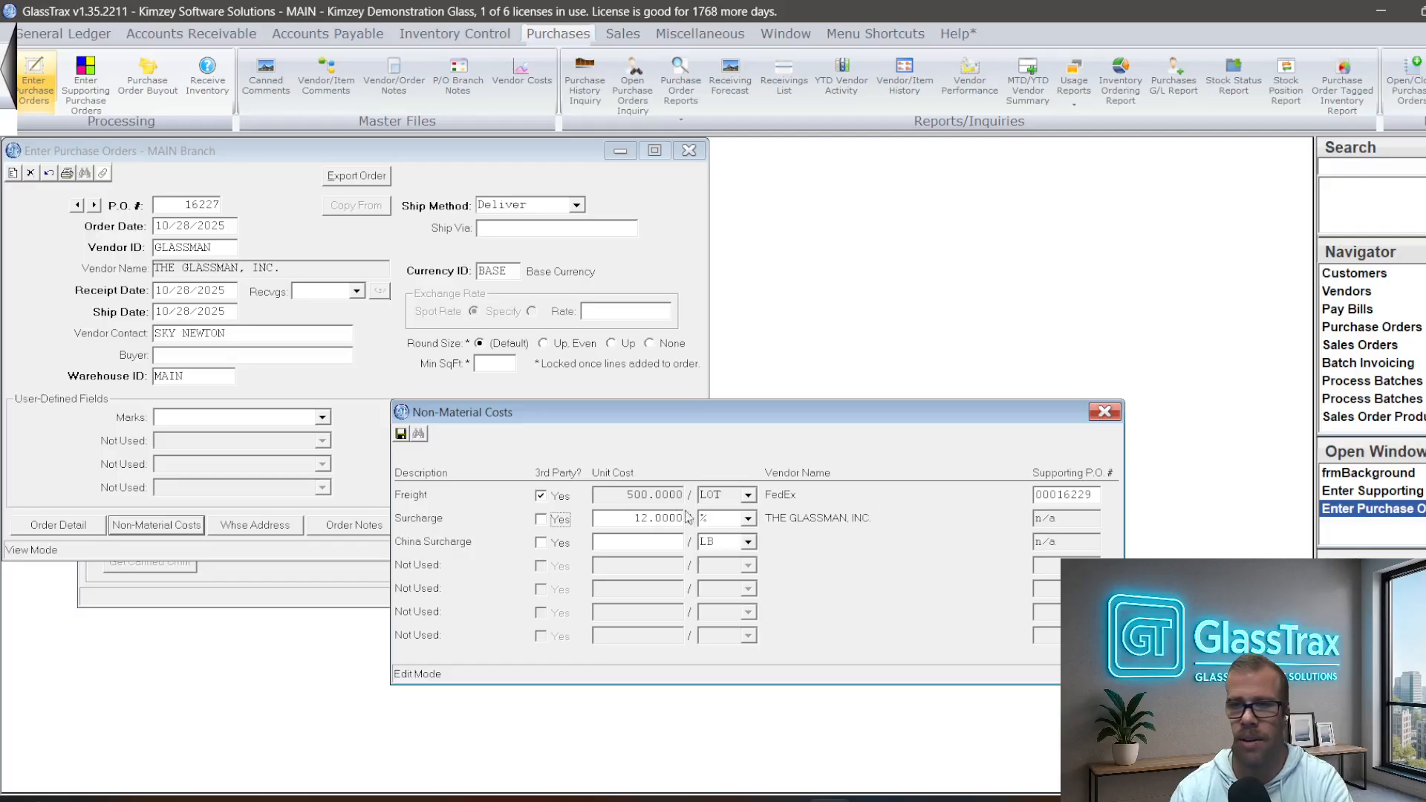
Save the non-material costs and close the purchase order and supporting purchase order windows
left_click(401, 434)
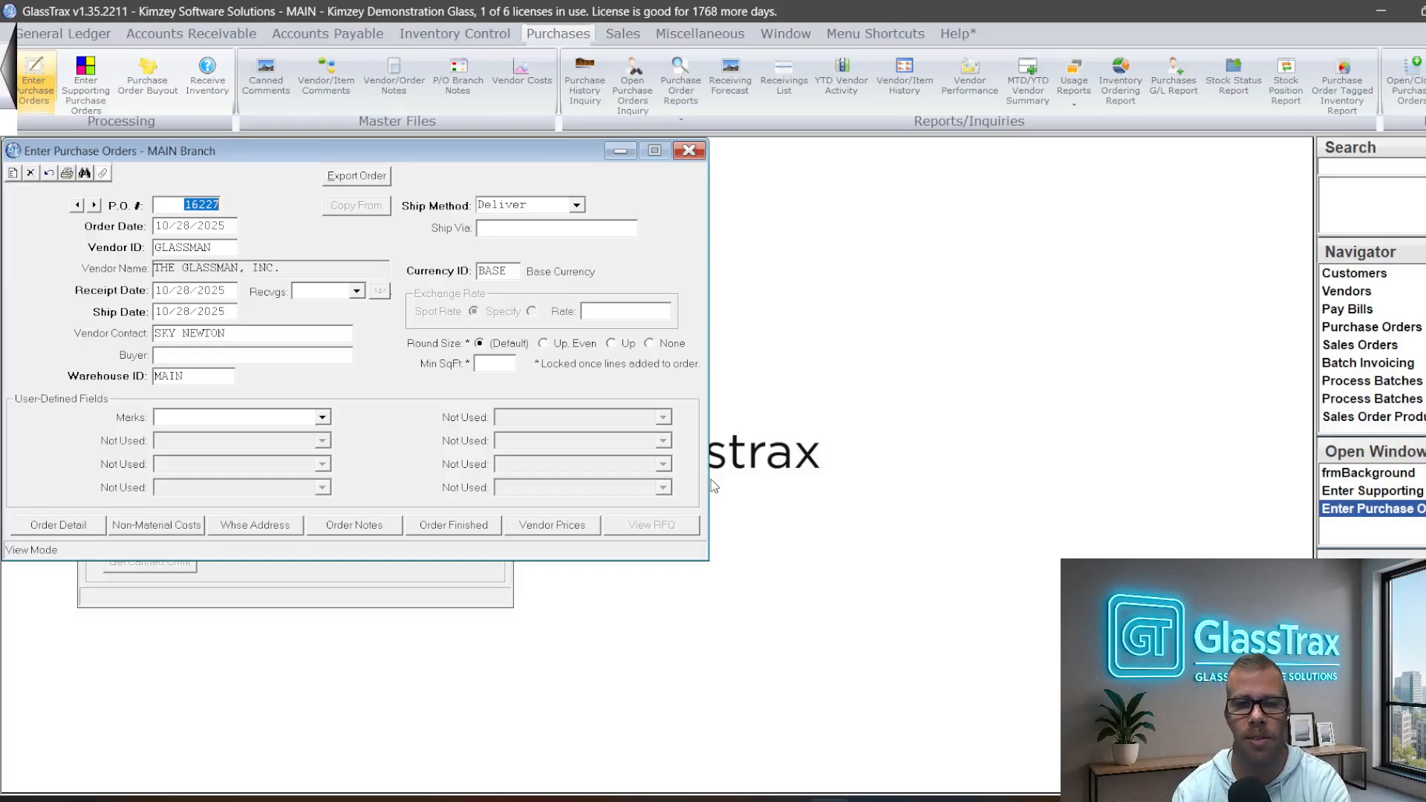
left_click(690, 152)
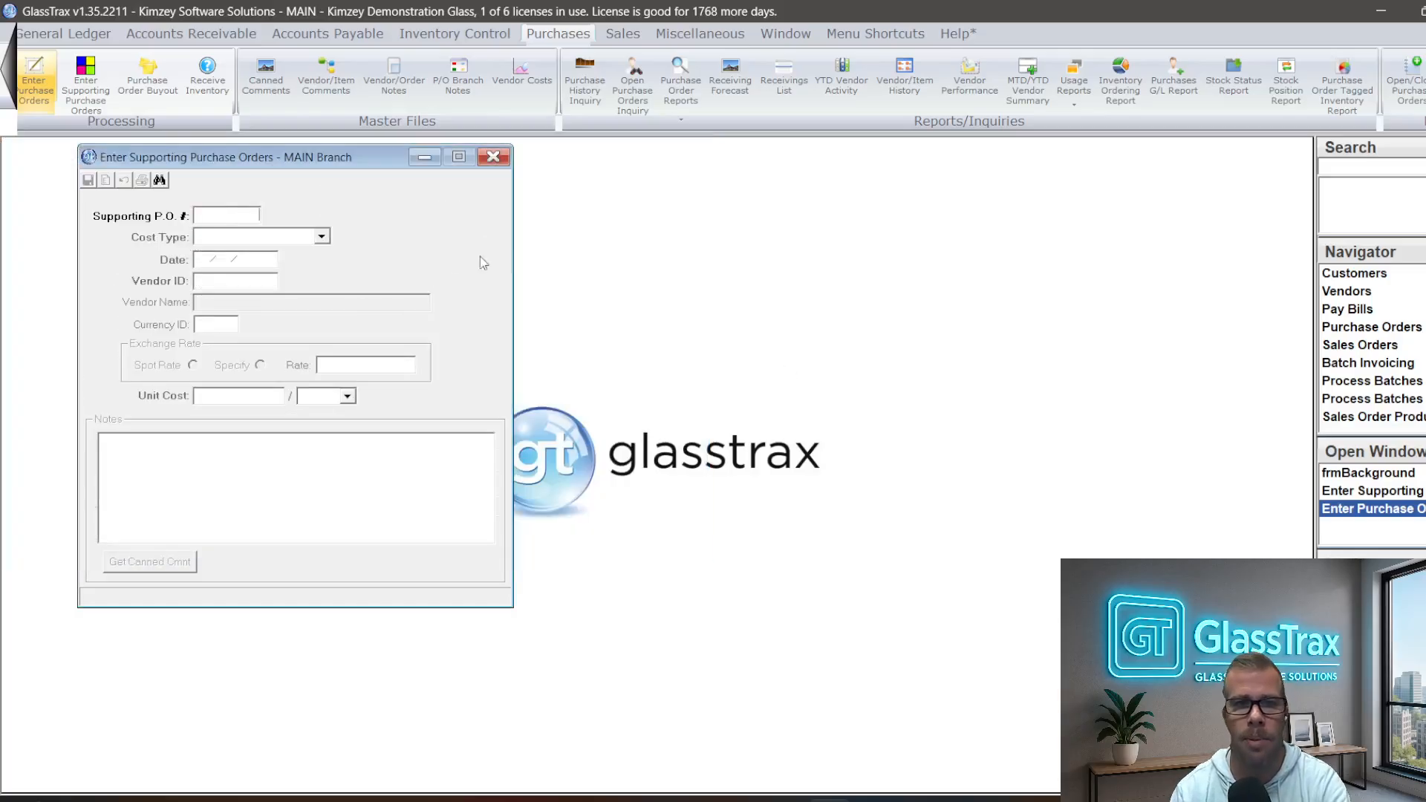
left_click(494, 153)
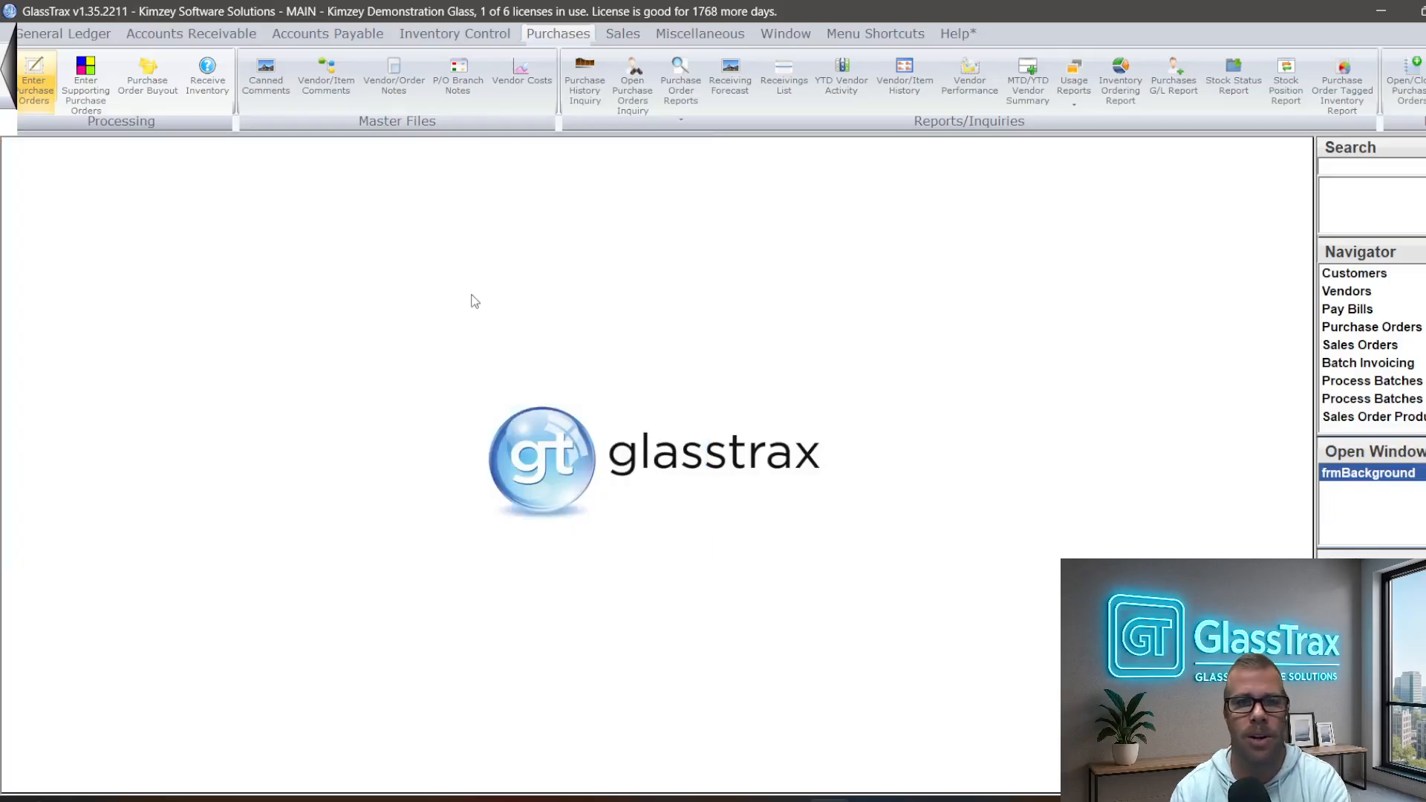